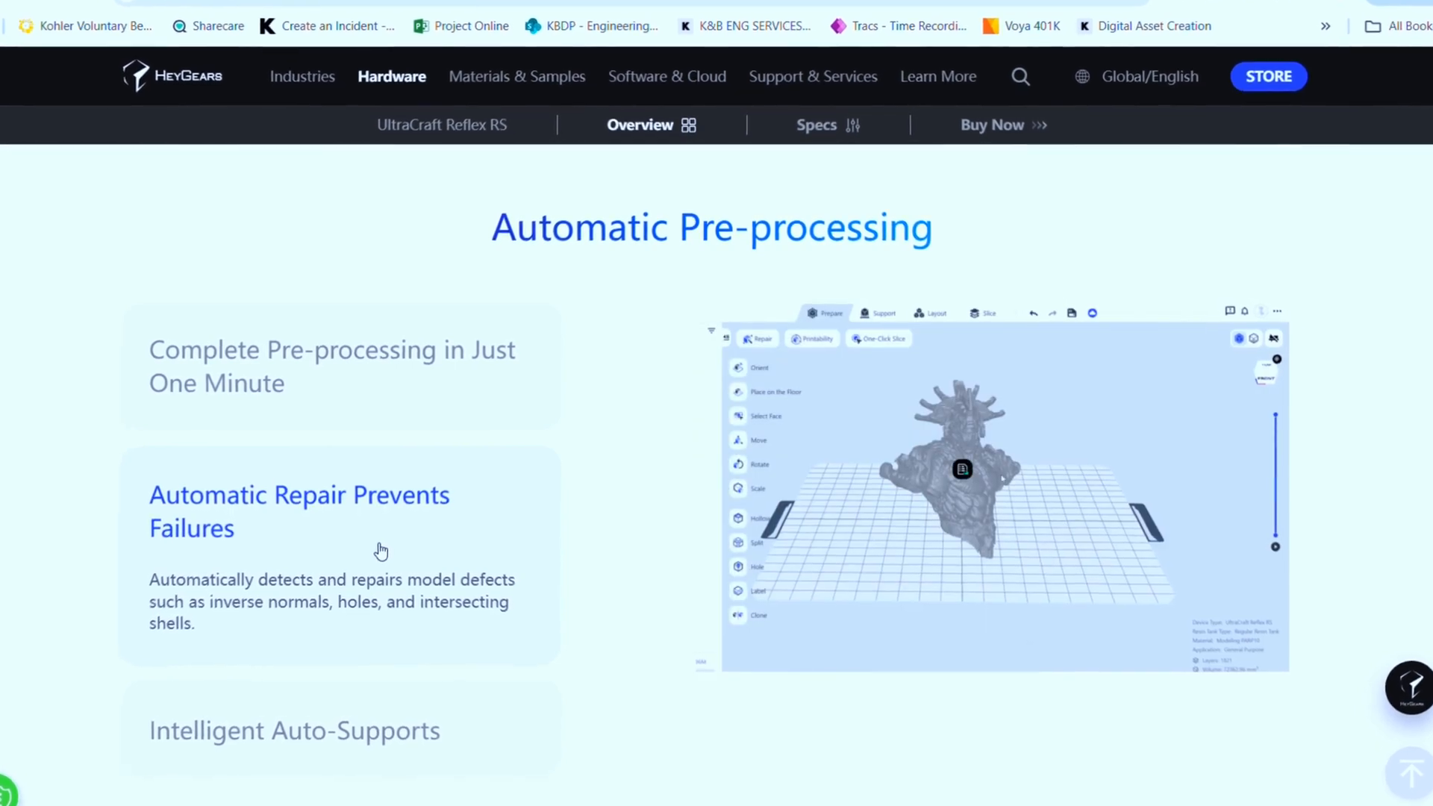
Expand Intelligent Auto-Supports and preview the Layout, Supports Adding and Slice demo stages
{"action": "left_click", "coordinate": [358, 734]}
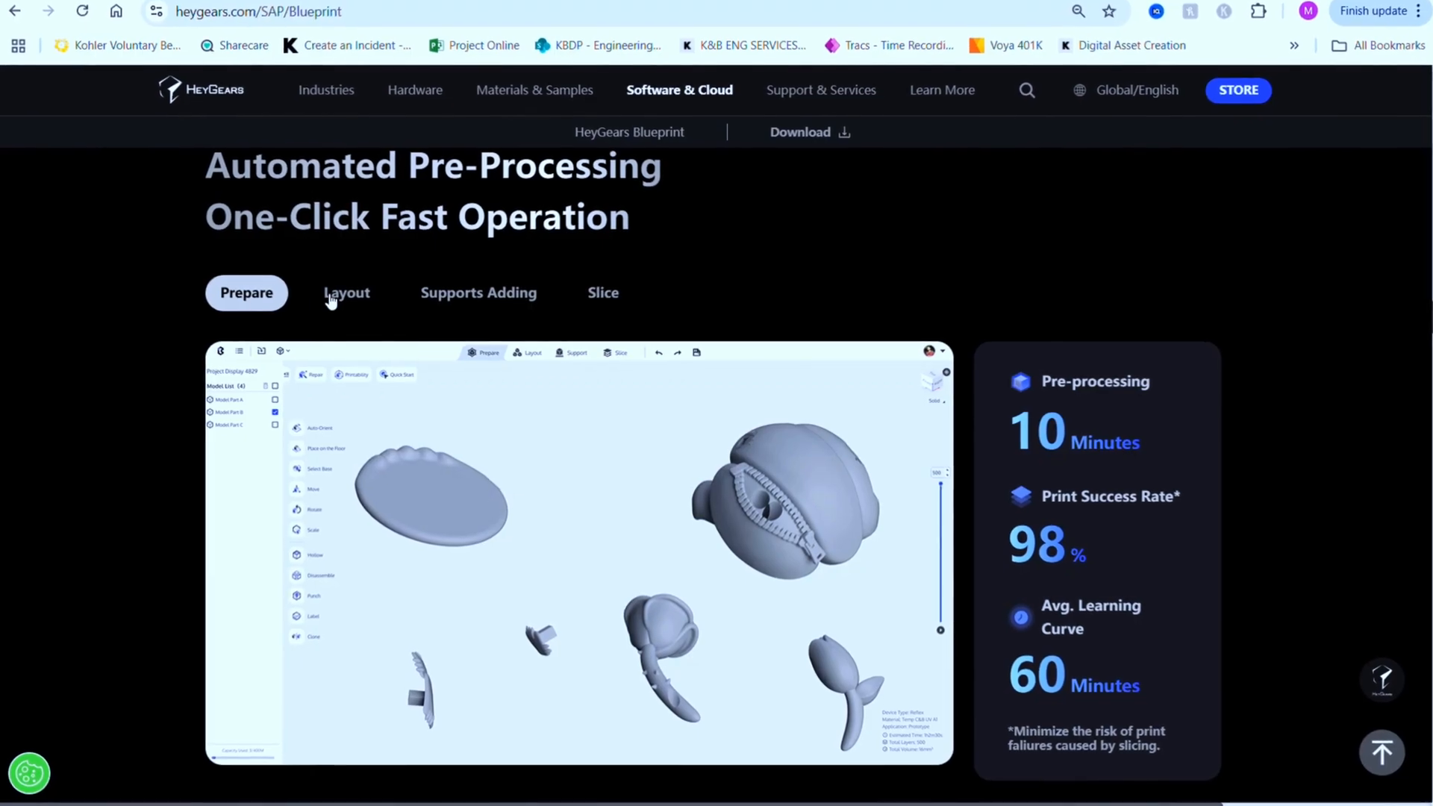
{"action": "left_click", "coordinate": [335, 300]}
{"action": "left_click", "coordinate": [437, 294]}
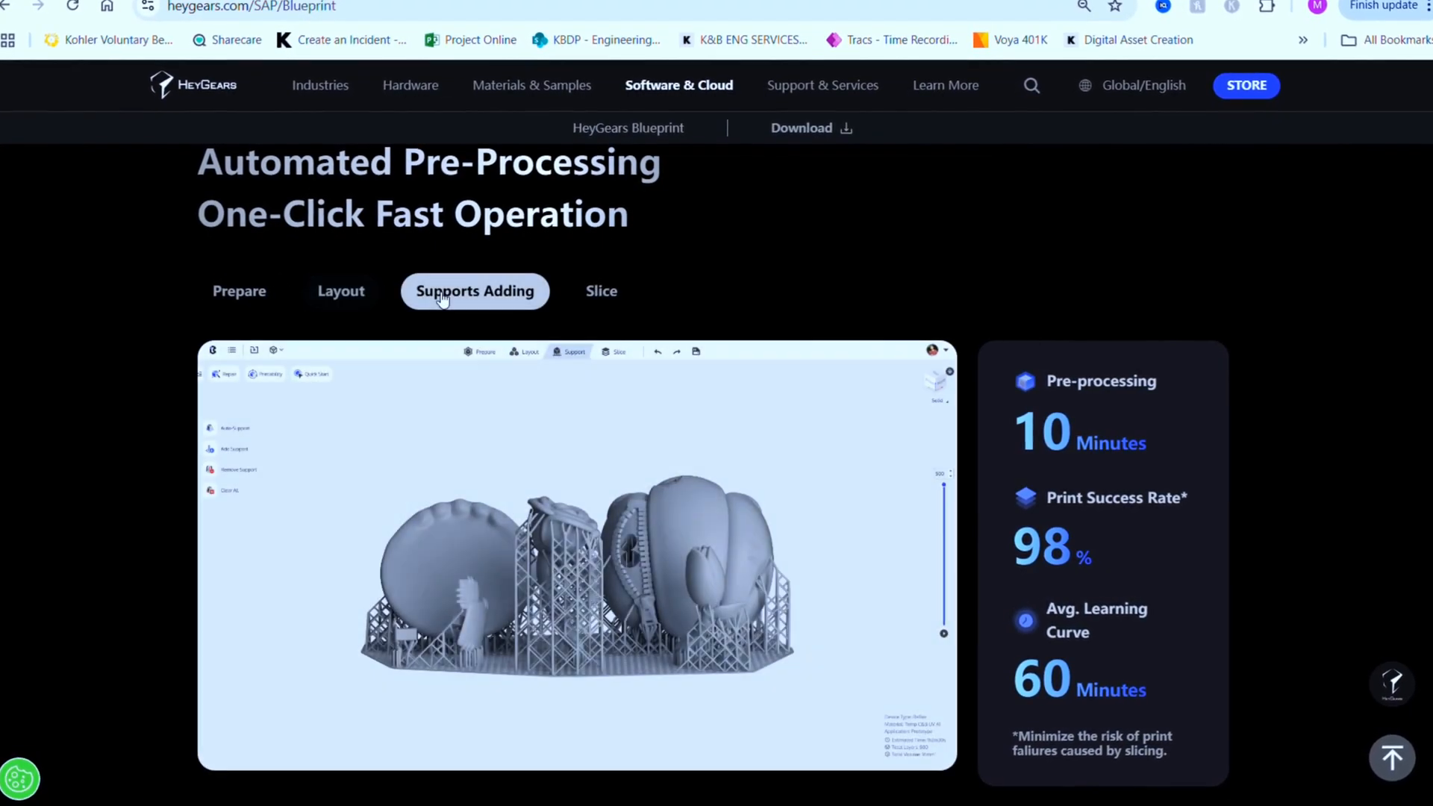
{"action": "left_click", "coordinate": [598, 294]}
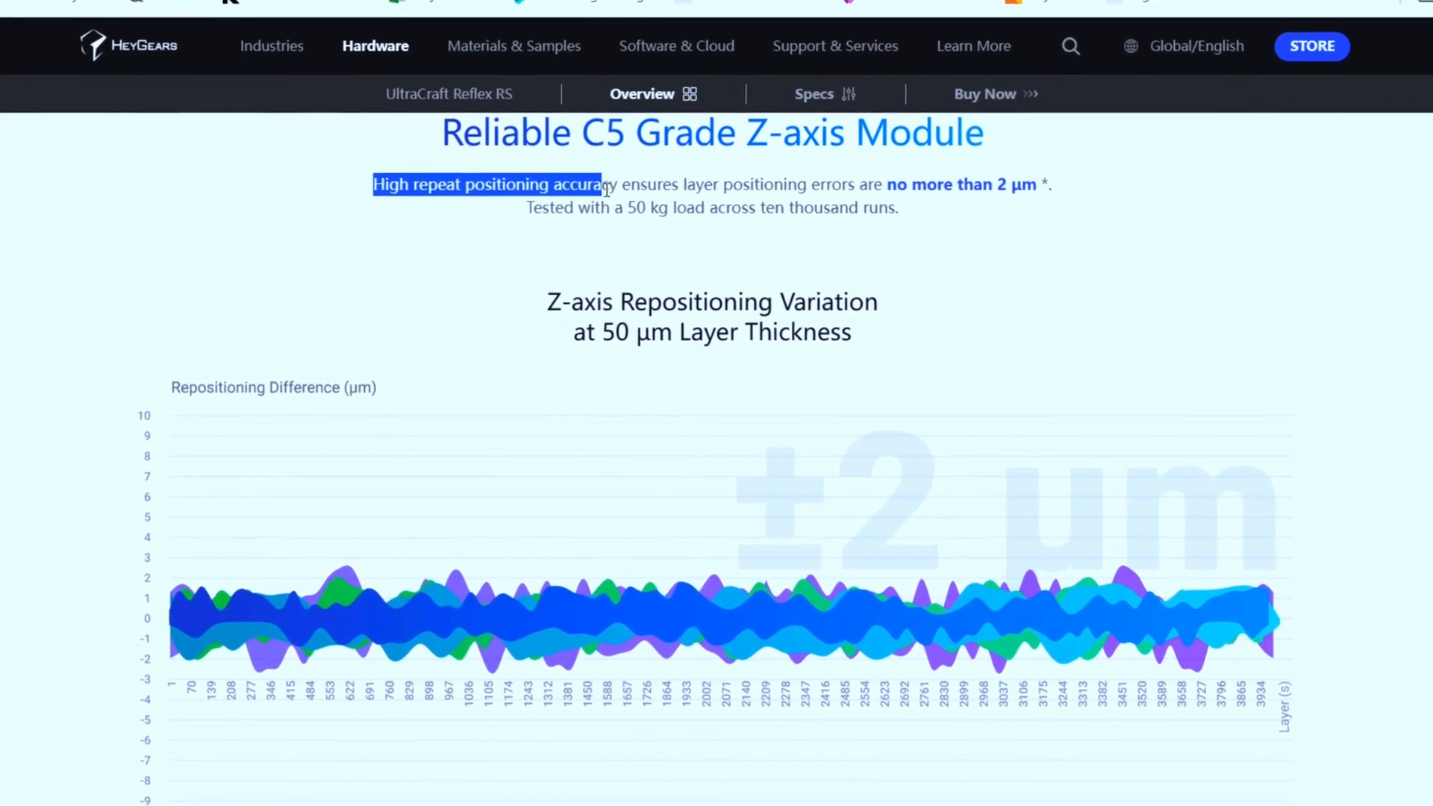
Highlight the Z-axis positioning accuracy sentence on the Reflex RS page
{"action": "left_click_drag", "start_coordinate": [745, 178], "coordinate": [1083, 166]}
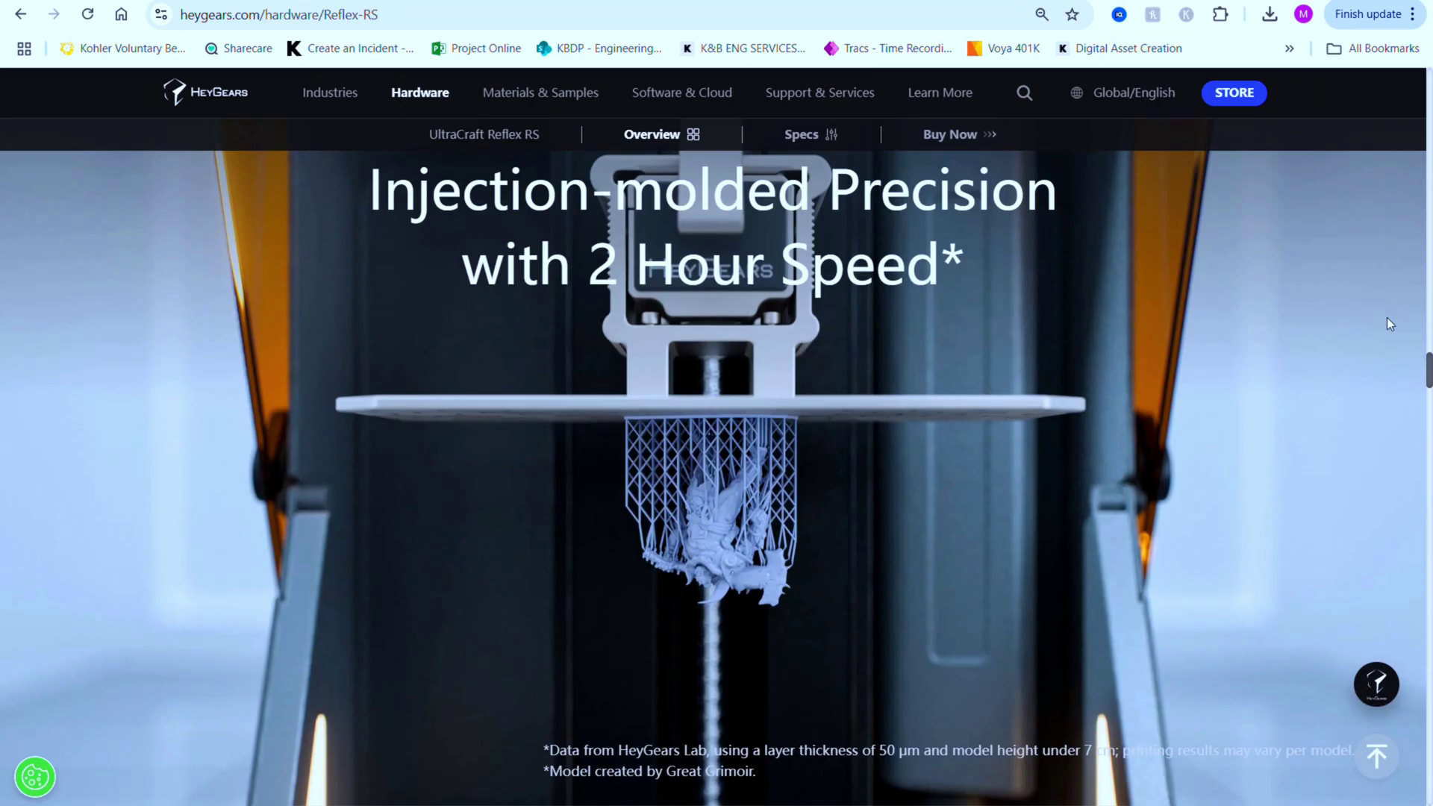
{"action": "scroll", "coordinate": [1388, 316], "scroll_direction": "down", "scroll_amount": 5}
{"action": "scroll", "coordinate": [1388, 317], "scroll_direction": "down", "scroll_amount": 3}
{"action": "scroll", "coordinate": [1388, 317], "scroll_direction": "down", "scroll_amount": 2}
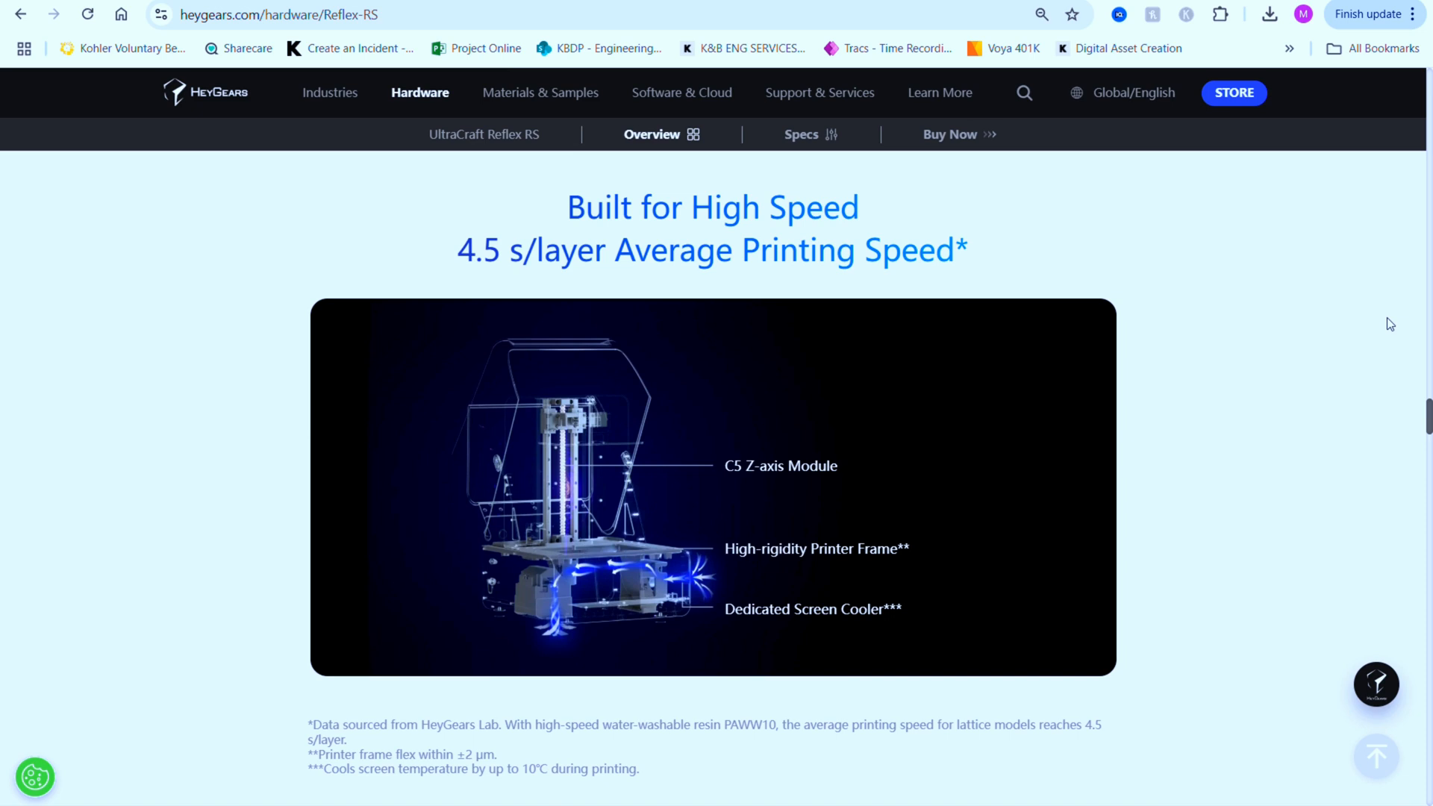
{"action": "scroll", "coordinate": [1386, 316], "scroll_direction": "down", "scroll_amount": 3}
{"action": "scroll", "coordinate": [1388, 317], "scroll_direction": "down", "scroll_amount": 4}
{"action": "scroll", "coordinate": [1388, 318], "scroll_direction": "down", "scroll_amount": 3}
{"action": "scroll", "coordinate": [1387, 317], "scroll_direction": "down", "scroll_amount": 2}
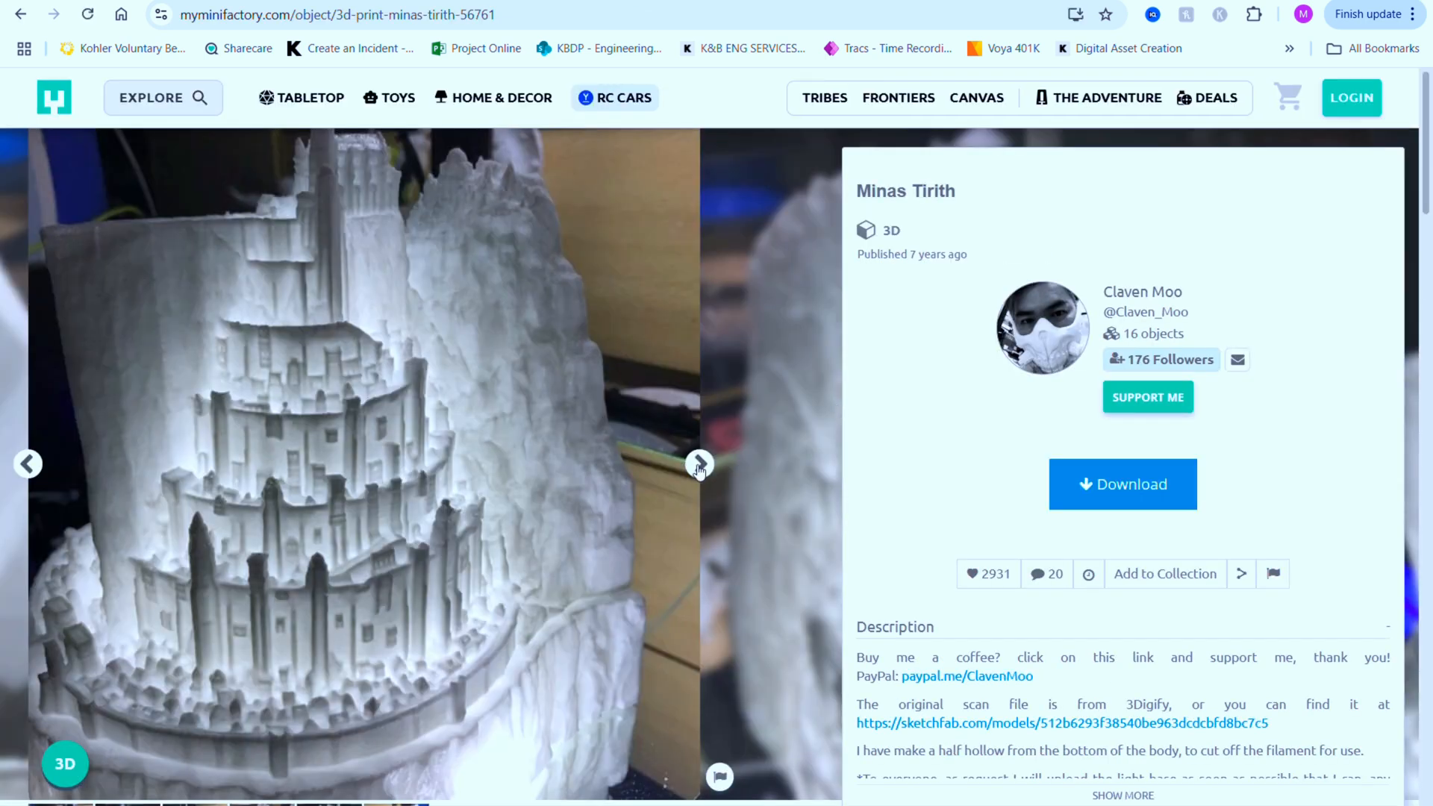
Browse the printed-model photos, then download and launch Blueprint Studio from HeyGears Software & Cloud
{"action": "left_click", "coordinate": [701, 464]}
{"action": "left_click", "coordinate": [700, 464]}
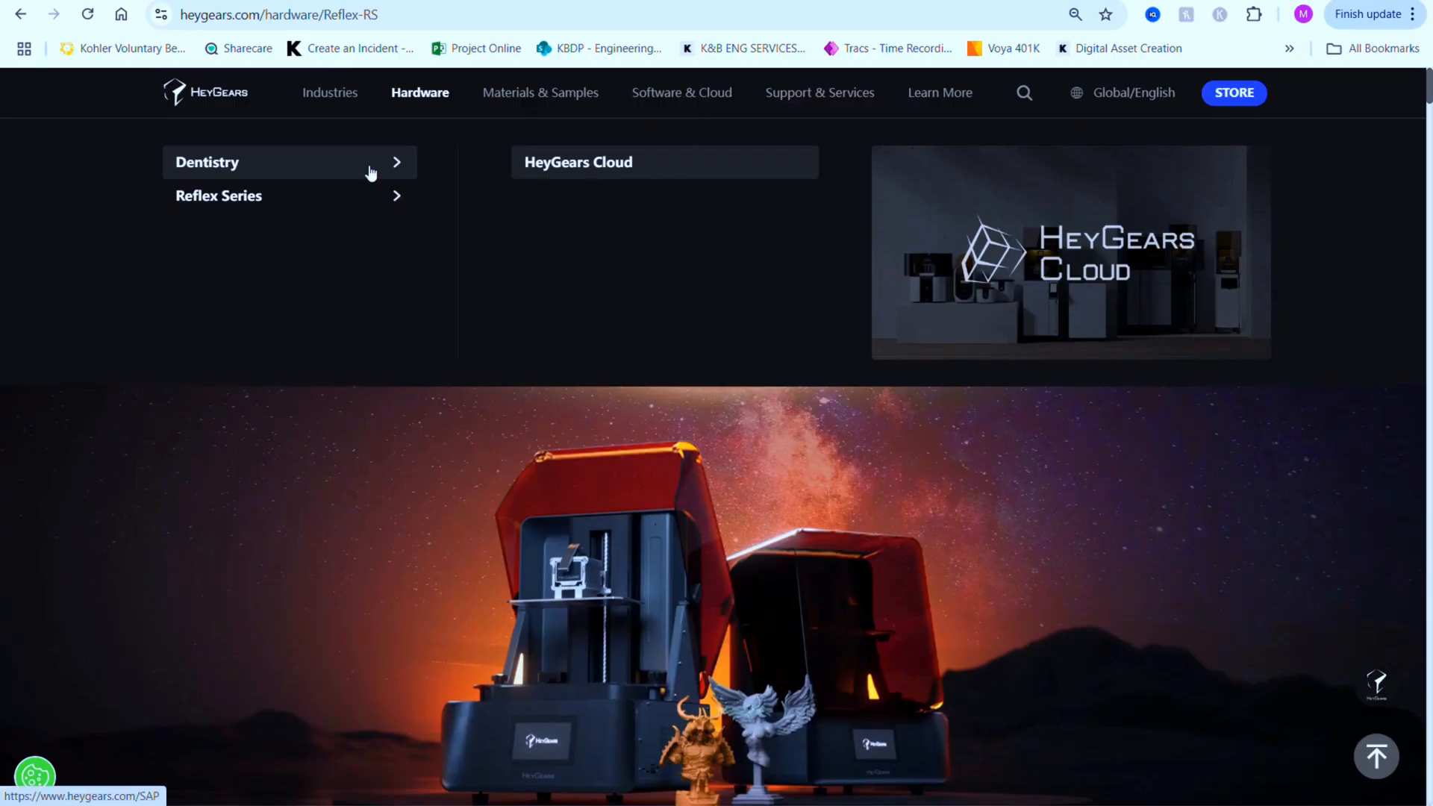
{"action": "left_click", "coordinate": [337, 172]}
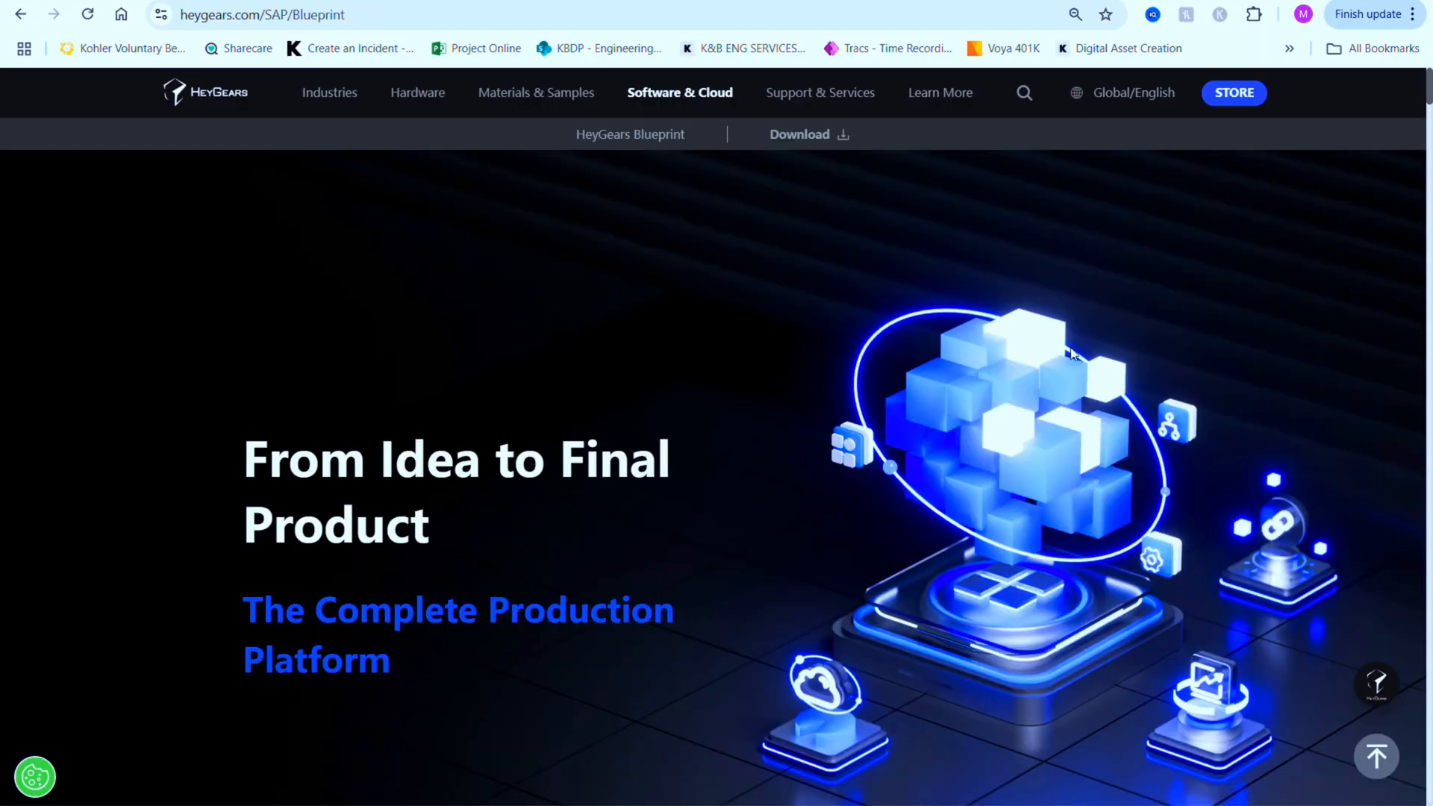
{"action": "scroll", "coordinate": [1070, 347], "scroll_direction": "down", "scroll_amount": 5}
{"action": "left_click", "coordinate": [337, 609]}
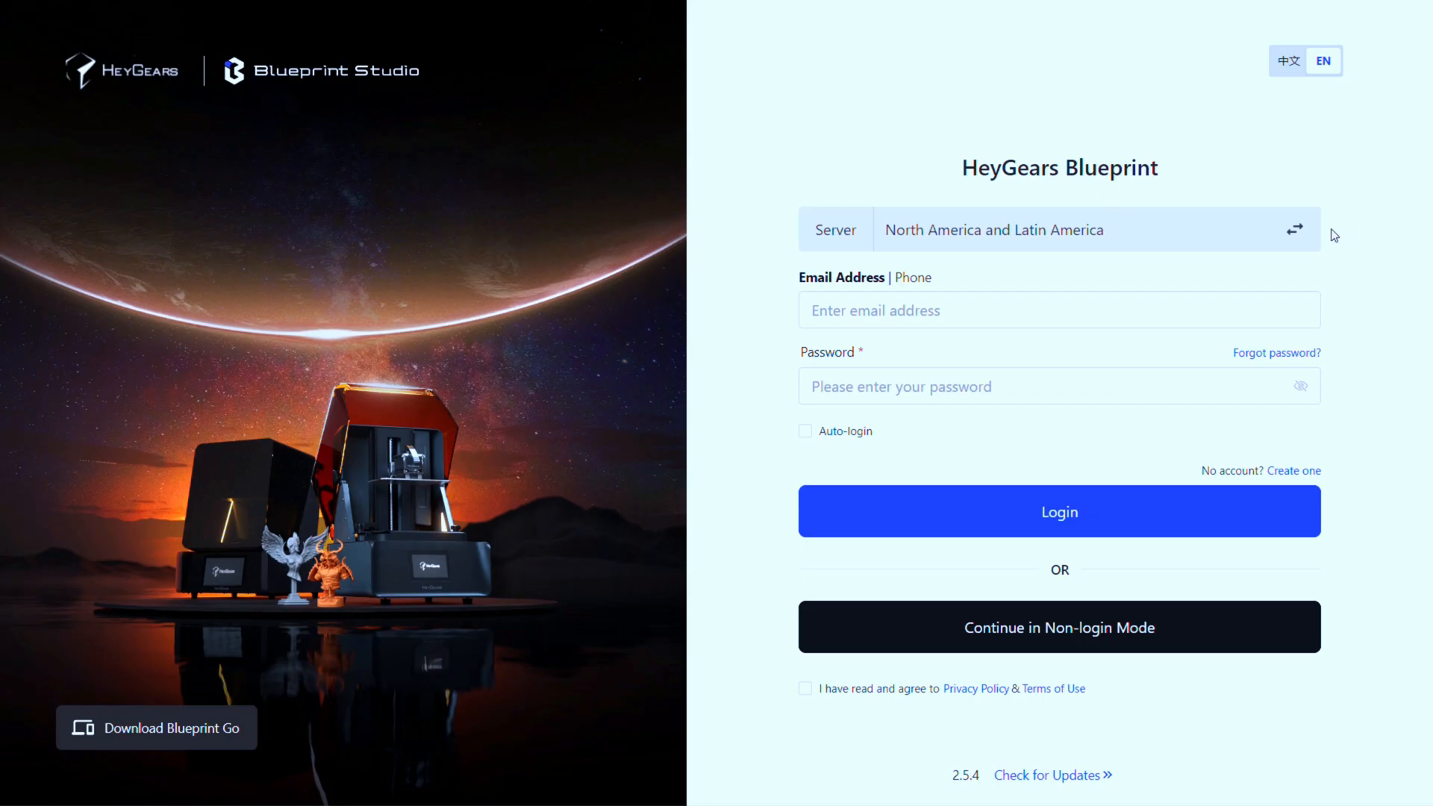
Switch the account server to North America and bind the Reflex RS 4345 printer by code
{"action": "left_click", "coordinate": [1299, 231]}
{"action": "left_click", "coordinate": [993, 612]}
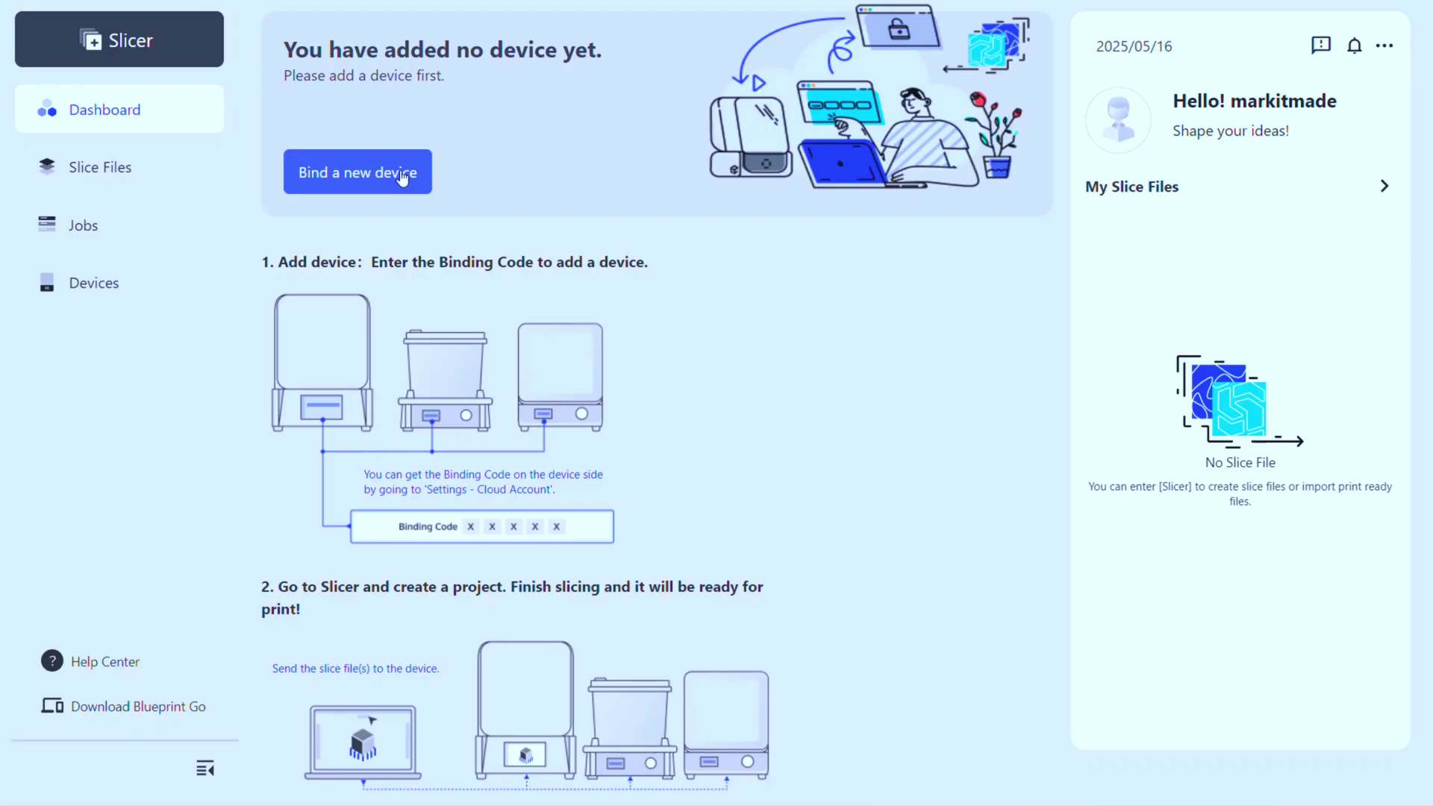
{"action": "left_click", "coordinate": [402, 178]}
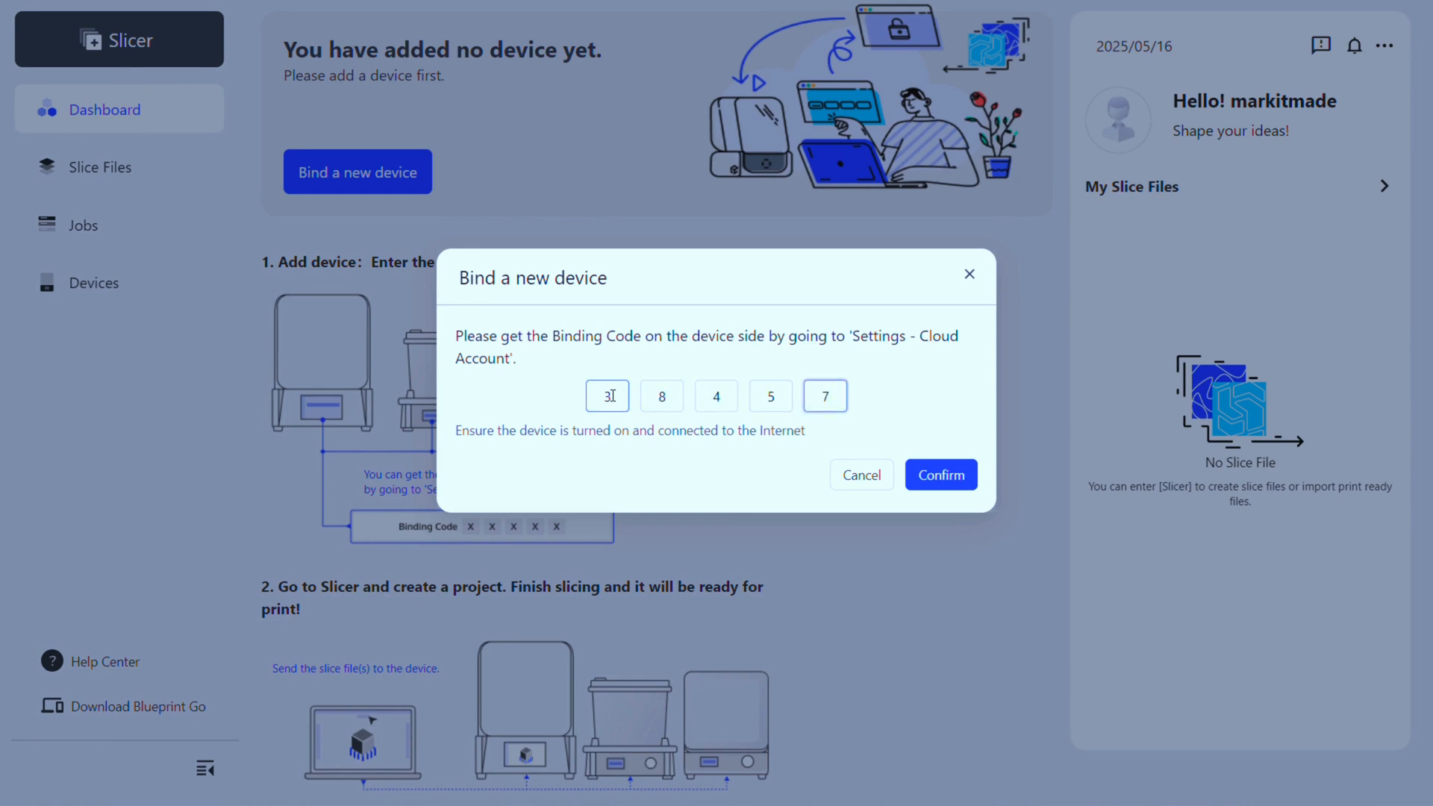
{"action": "left_click", "coordinate": [968, 491]}
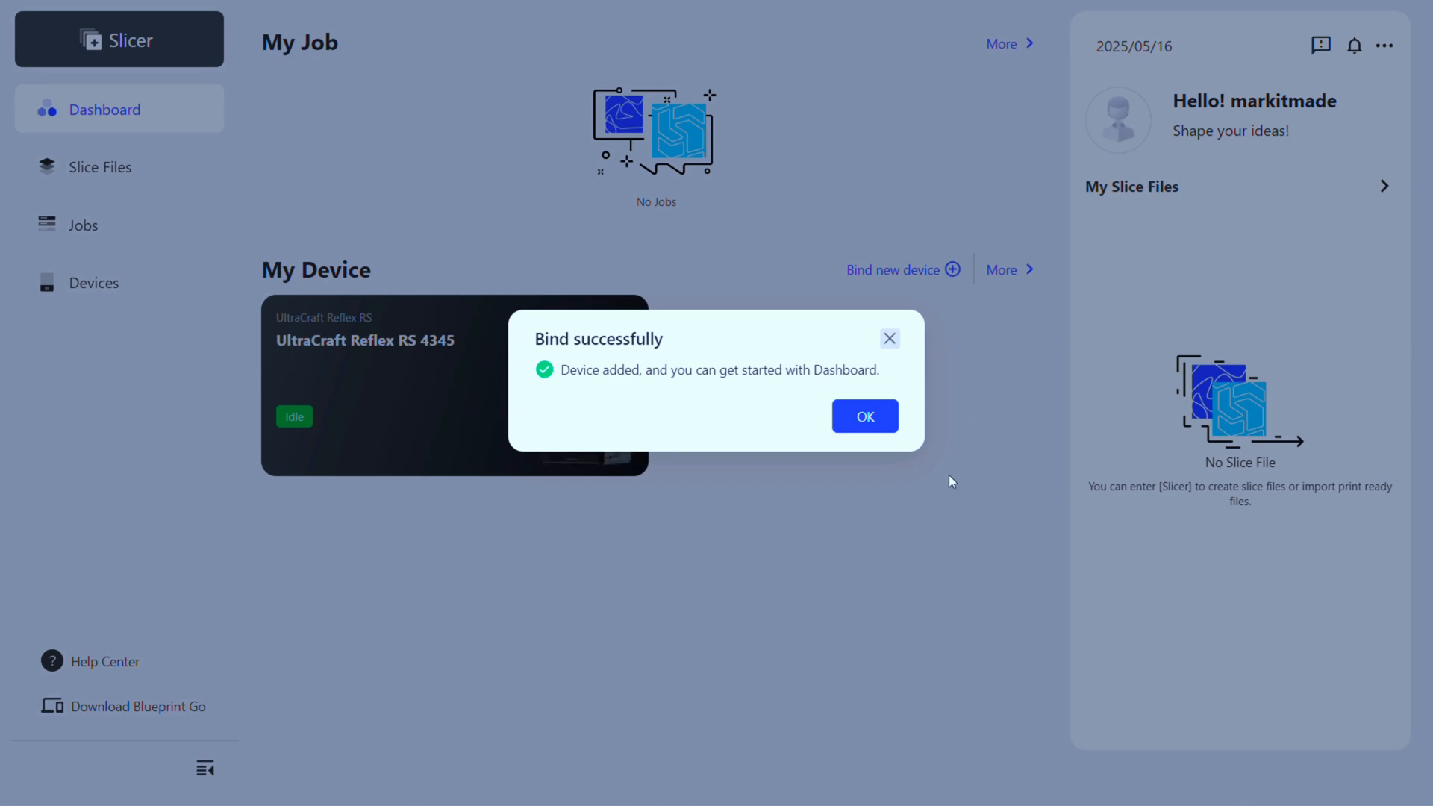
{"action": "left_click", "coordinate": [882, 428]}
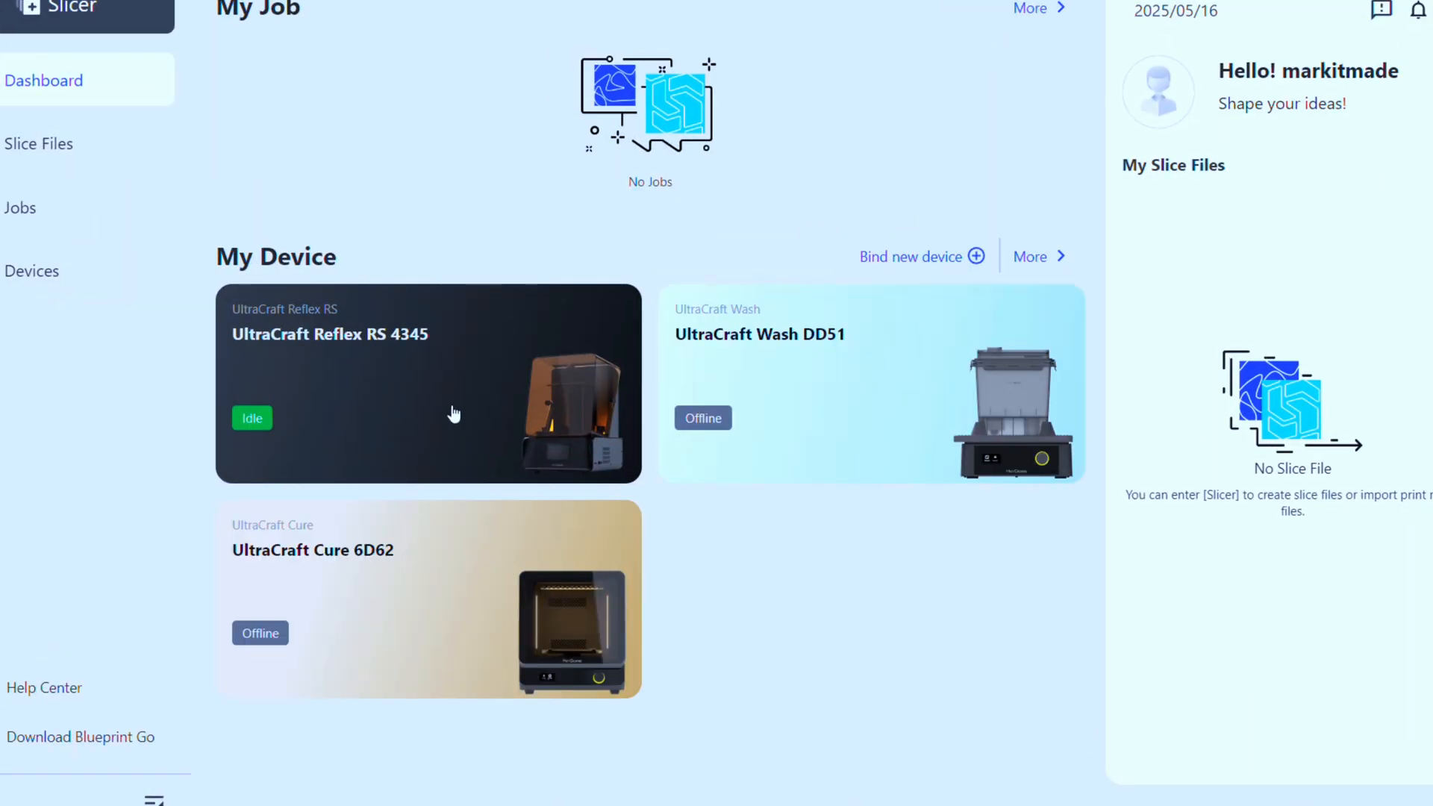
Review the Reflex RS printer's name, model and serial details, then the UltraCraft Wash DD51 details
{"action": "left_click", "coordinate": [452, 404]}
{"action": "left_click", "coordinate": [767, 171]}
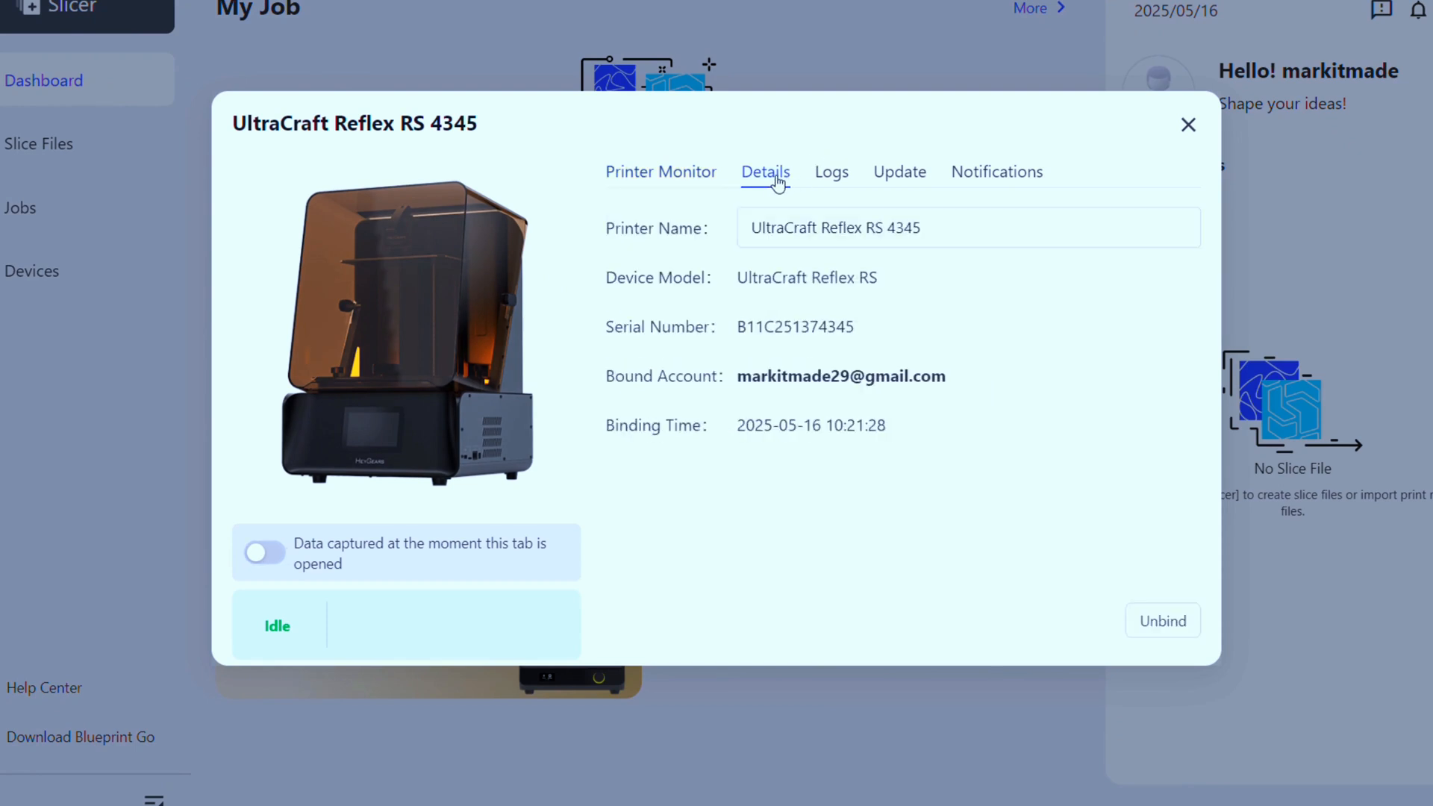
{"action": "left_click", "coordinate": [1191, 131]}
{"action": "left_click", "coordinate": [868, 390]}
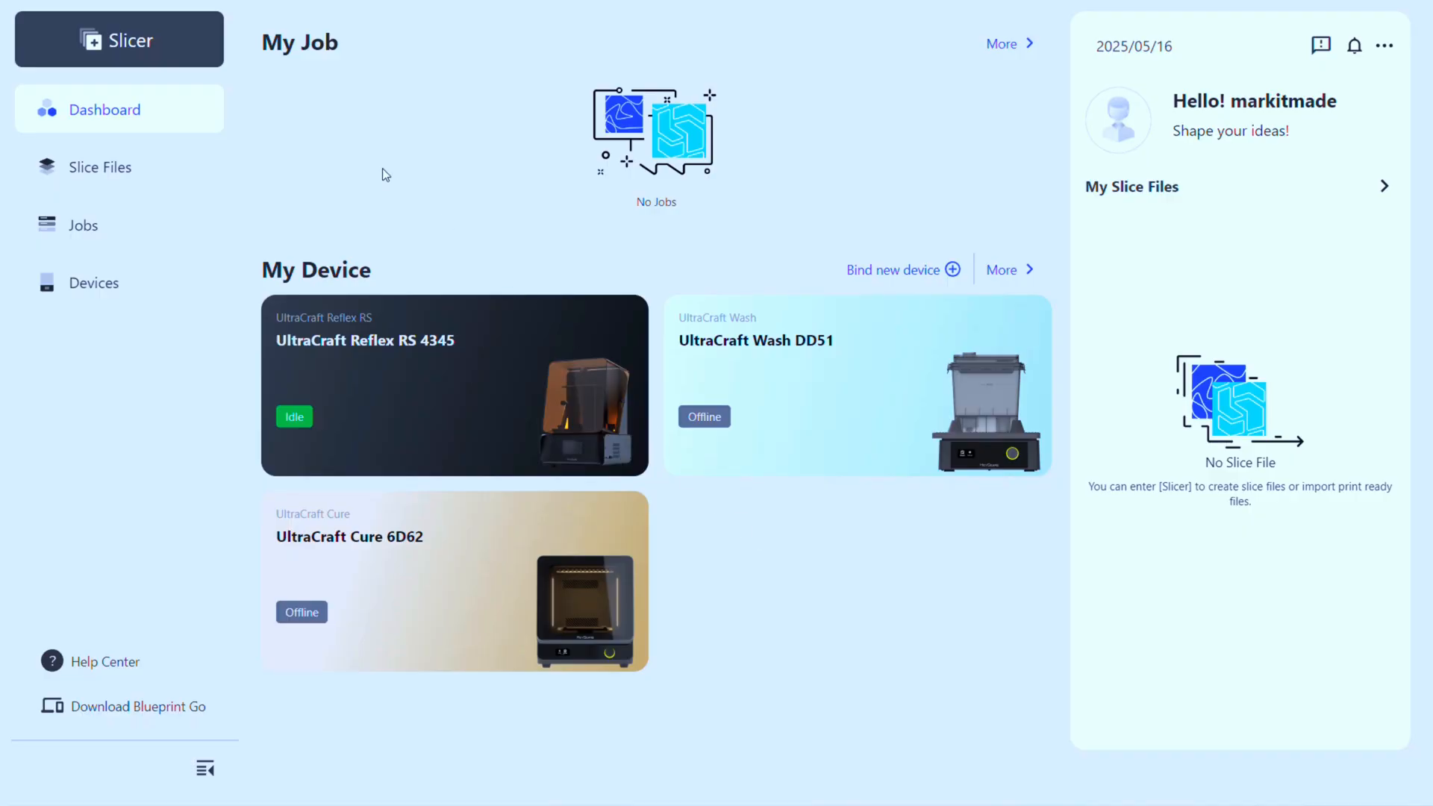
Create a new local Slicer project for the UltraCraft Reflex RS with no add-on module
{"action": "left_click", "coordinate": [138, 43]}
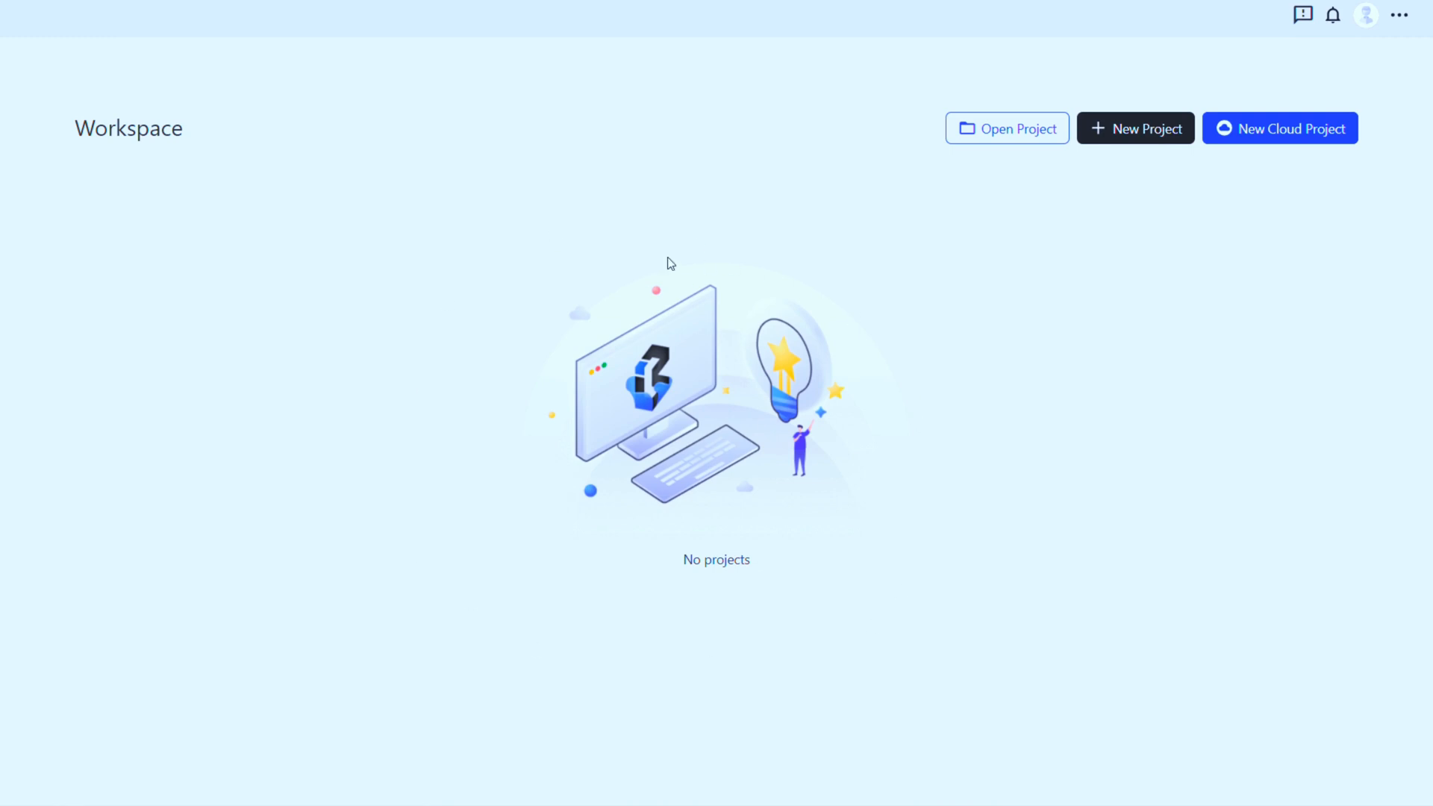
{"action": "left_click", "coordinate": [1145, 134]}
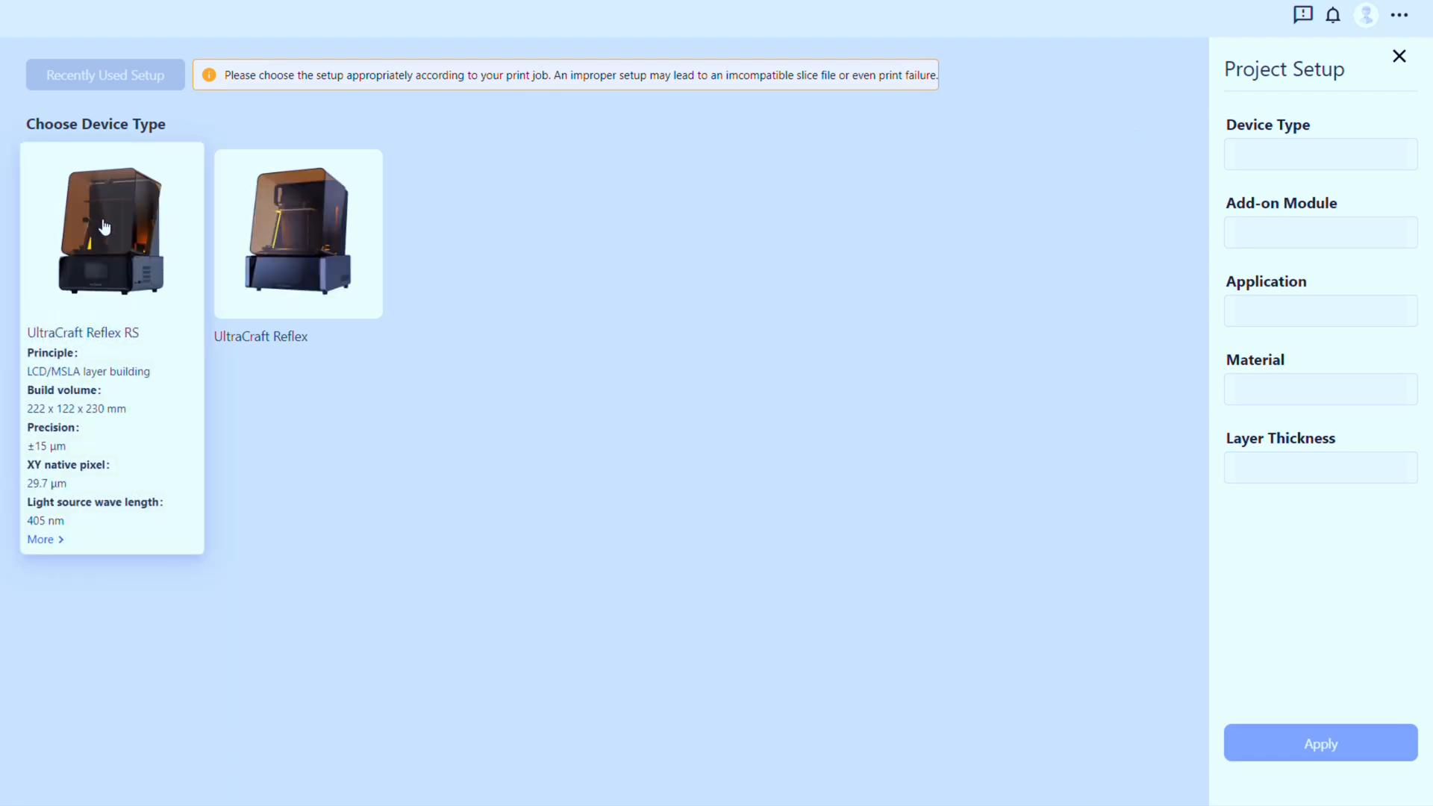
{"action": "left_click", "coordinate": [103, 228]}
{"action": "left_click", "coordinate": [103, 542]}
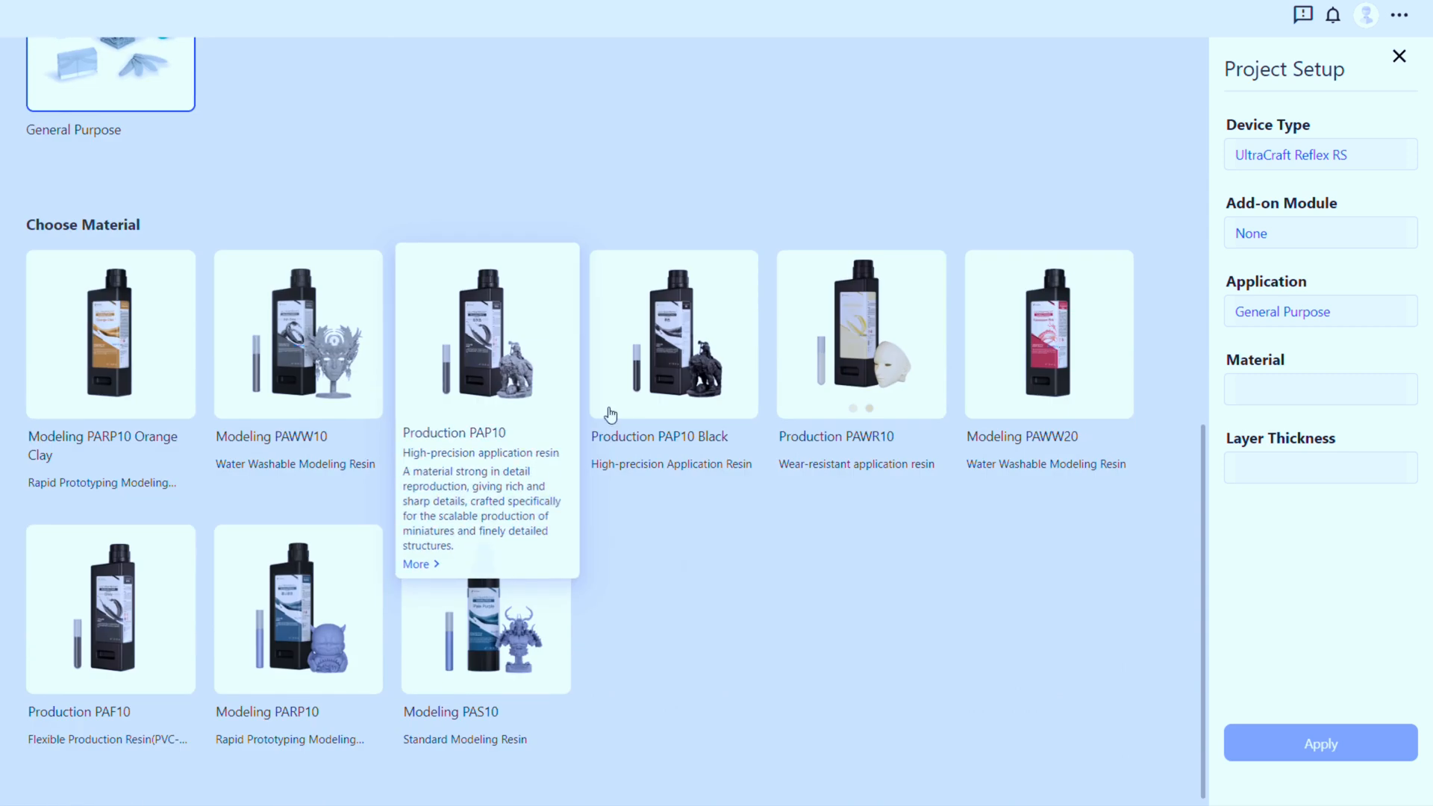
{"action": "scroll", "coordinate": [487, 610], "scroll_direction": "down", "scroll_amount": 1}
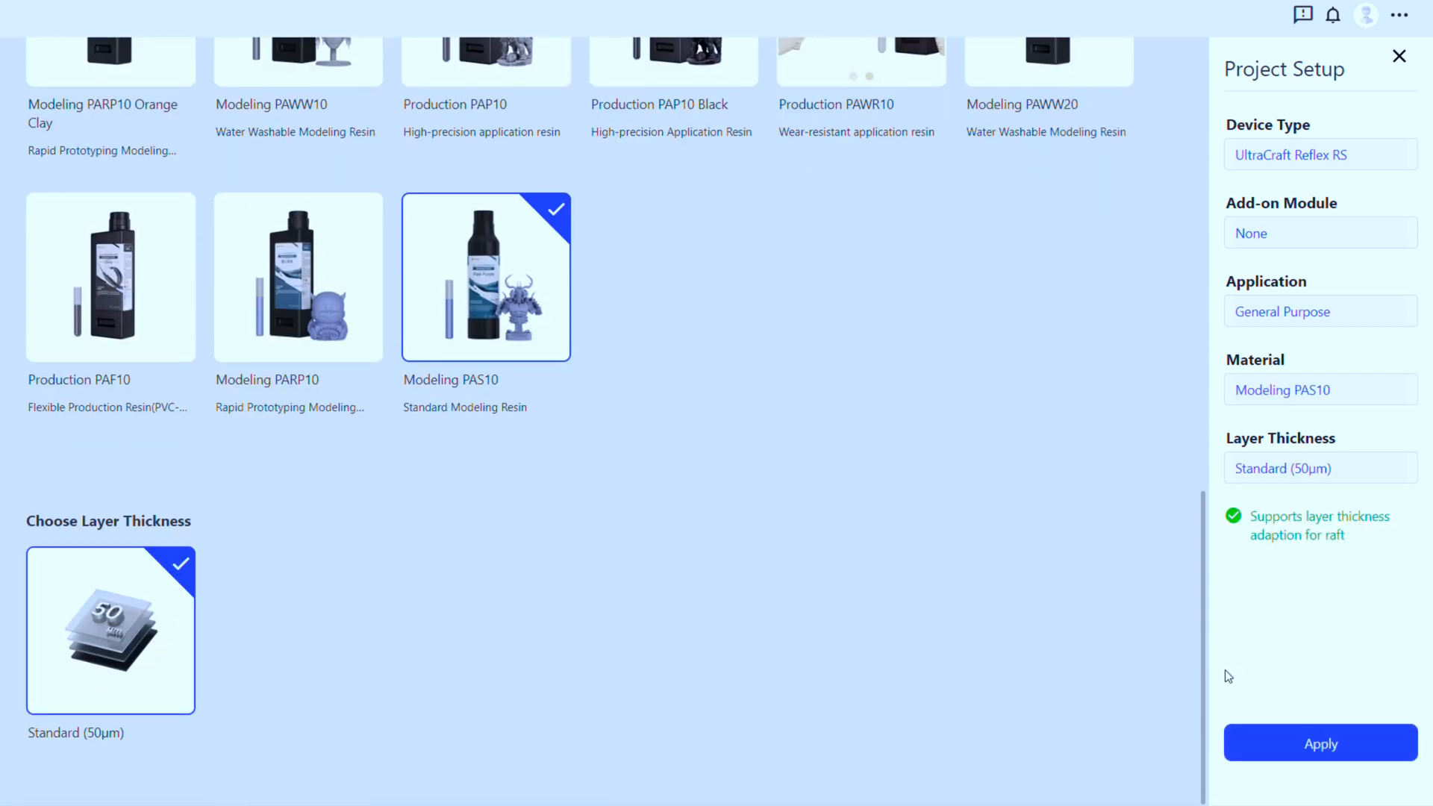
Confirm the project setup and import minas-tirith-by-clavenmoo (1) from Downloads onto the build plate
{"action": "left_click", "coordinate": [1320, 744]}
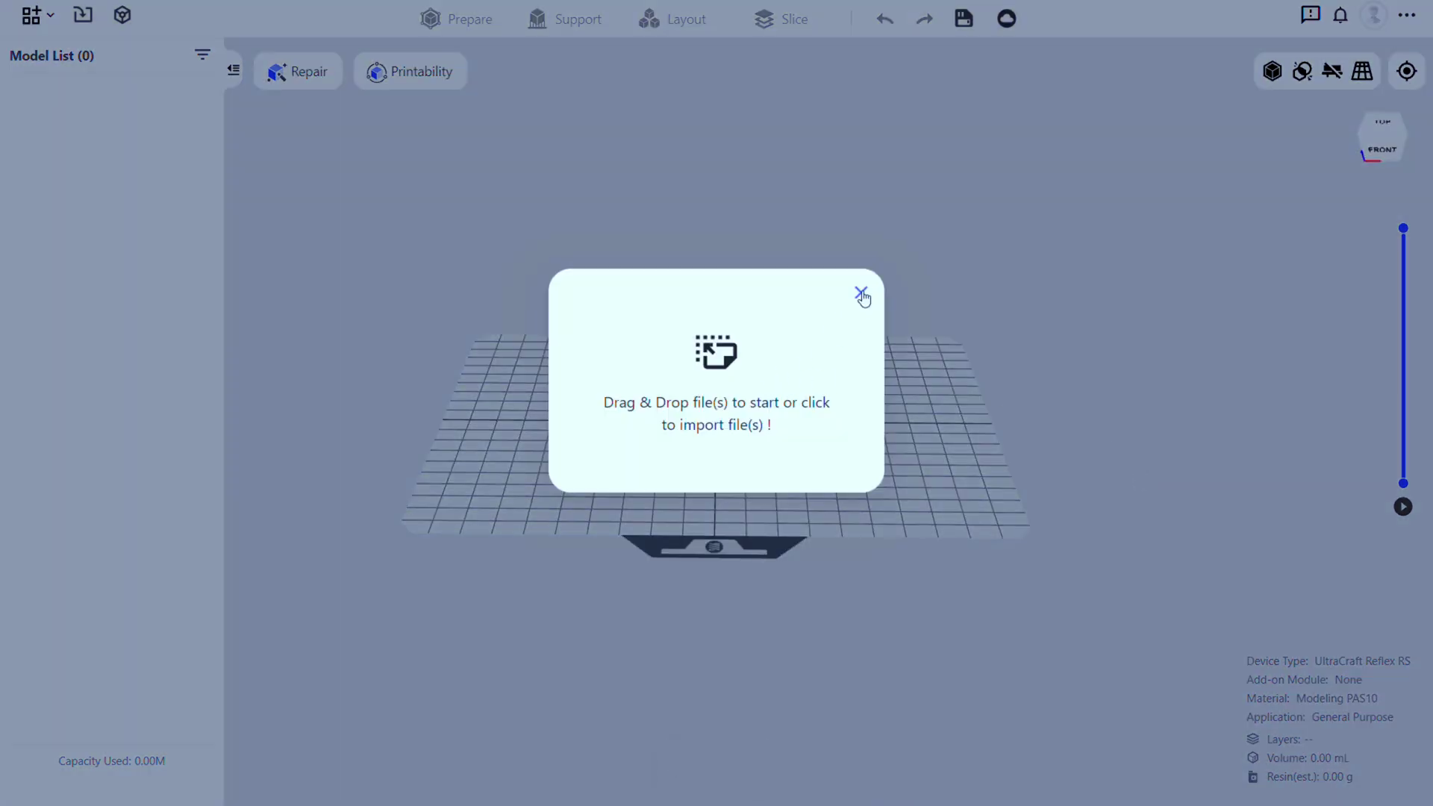
{"action": "left_click", "coordinate": [863, 297]}
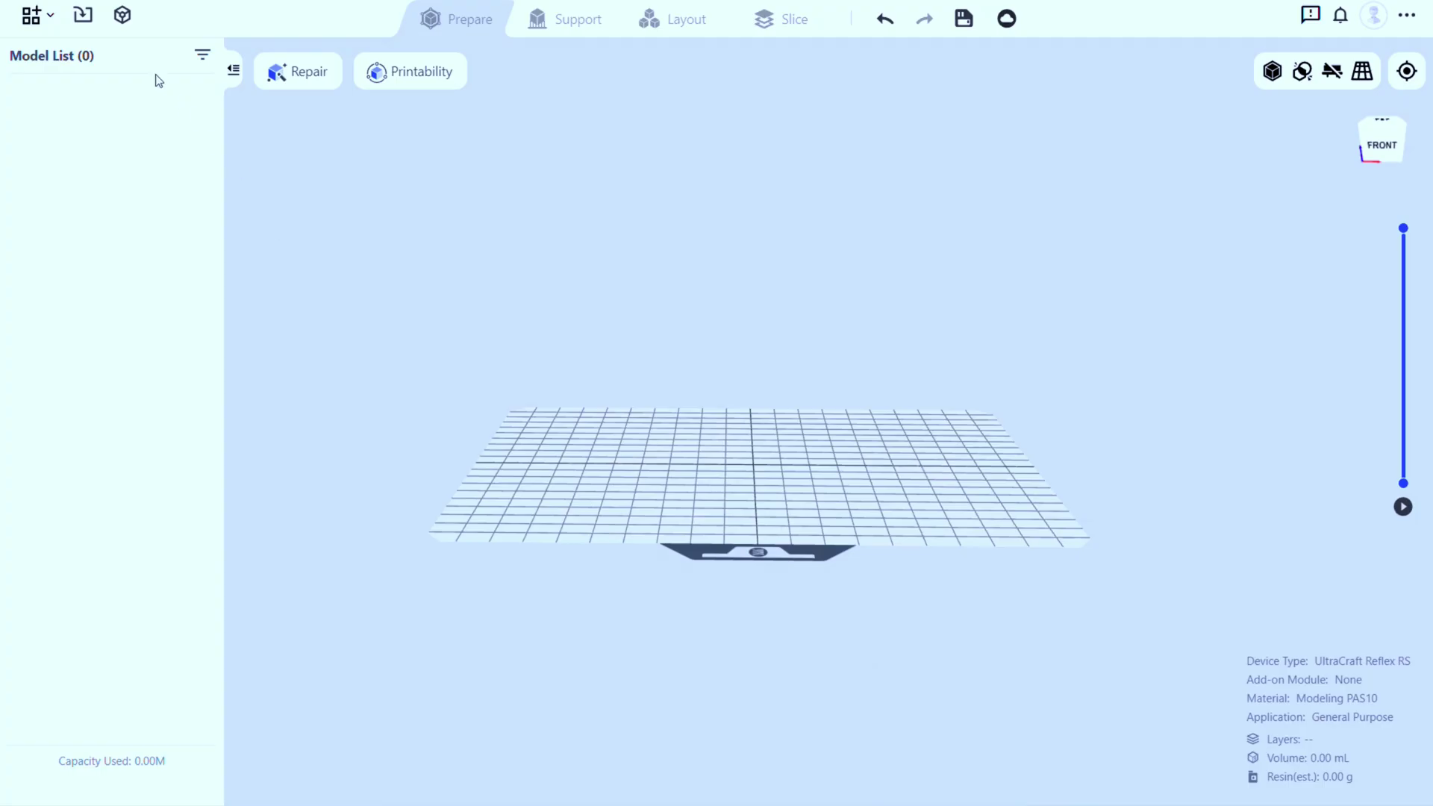
{"action": "left_click", "coordinate": [85, 14]}
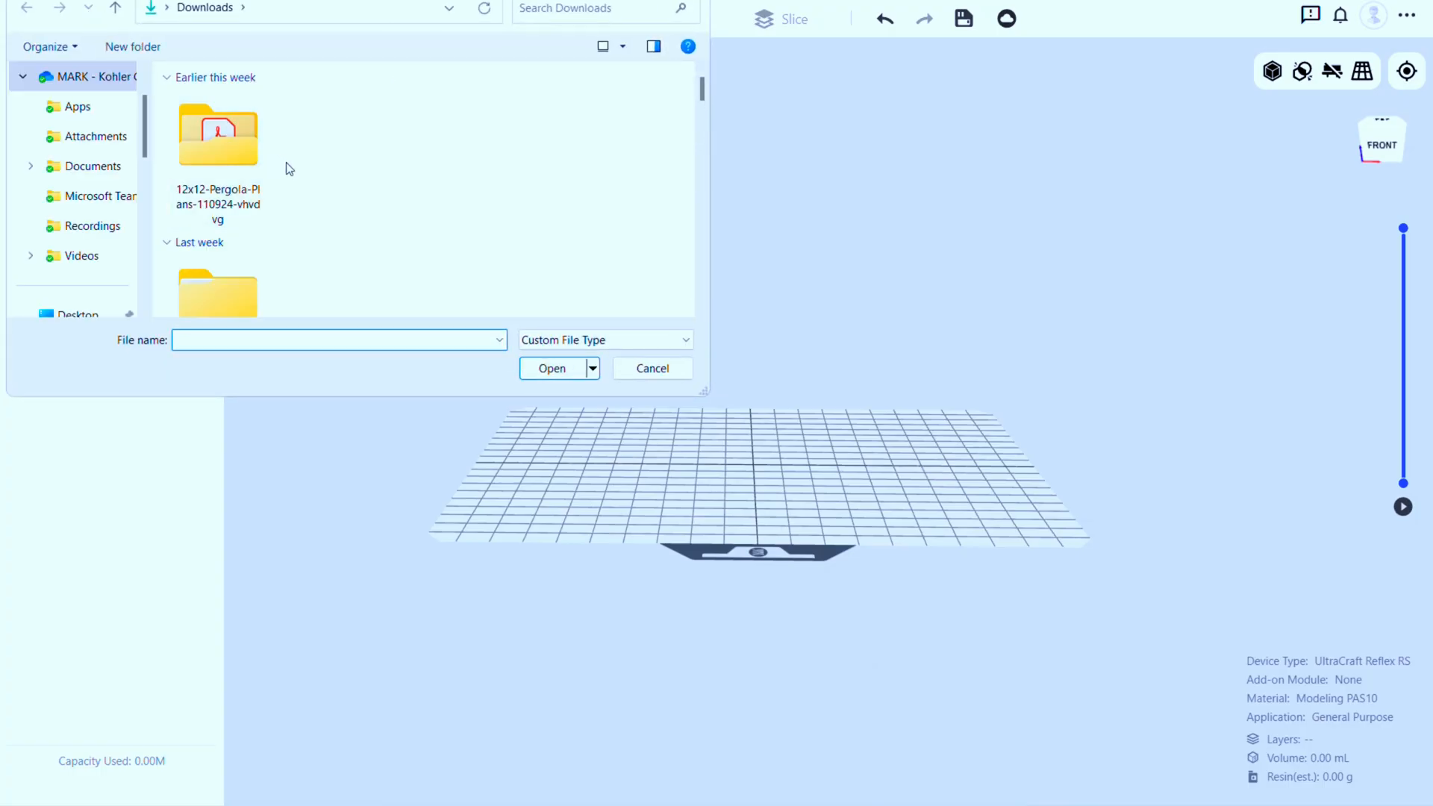
{"action": "left_click", "coordinate": [553, 369]}
{"action": "left_click_drag", "start_coordinate": [1035, 365], "coordinate": [972, 364]}
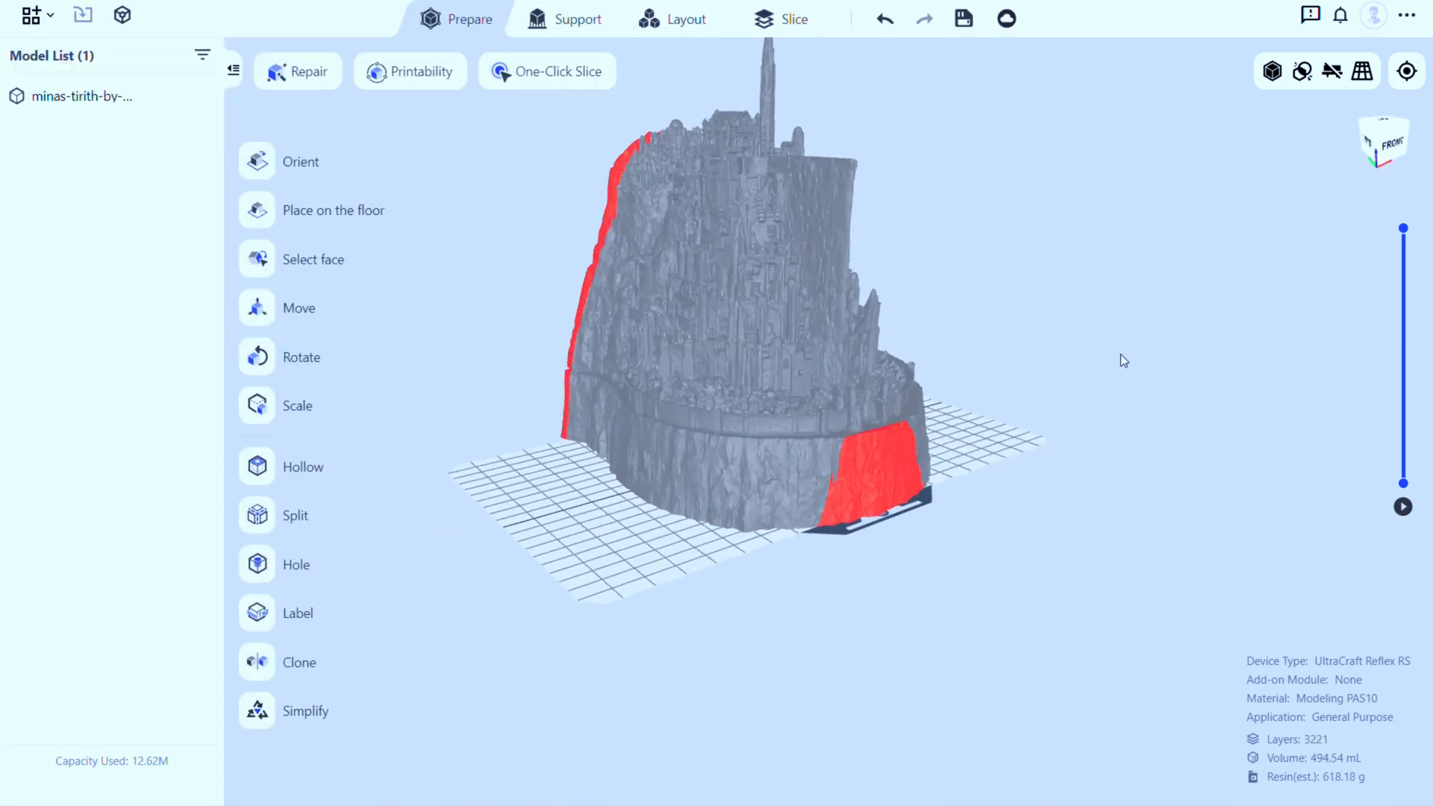
Scale the Minas Tirith model uniformly to 50%
{"action": "left_click", "coordinate": [788, 361]}
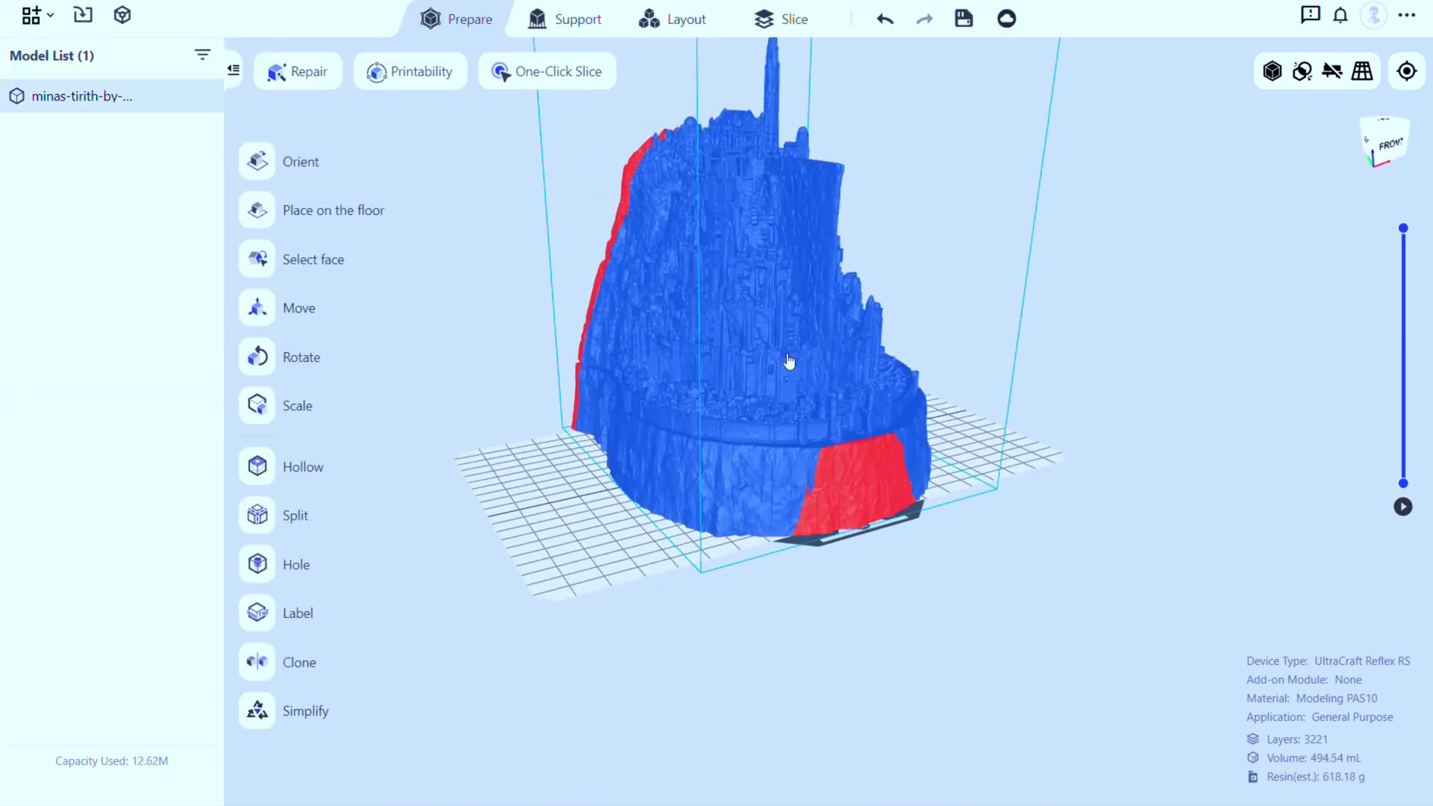
{"action": "left_click", "coordinate": [269, 410]}
{"action": "type", "text": "50"}
{"action": "key", "text": "Return"}
{"action": "key", "text": "Return"}
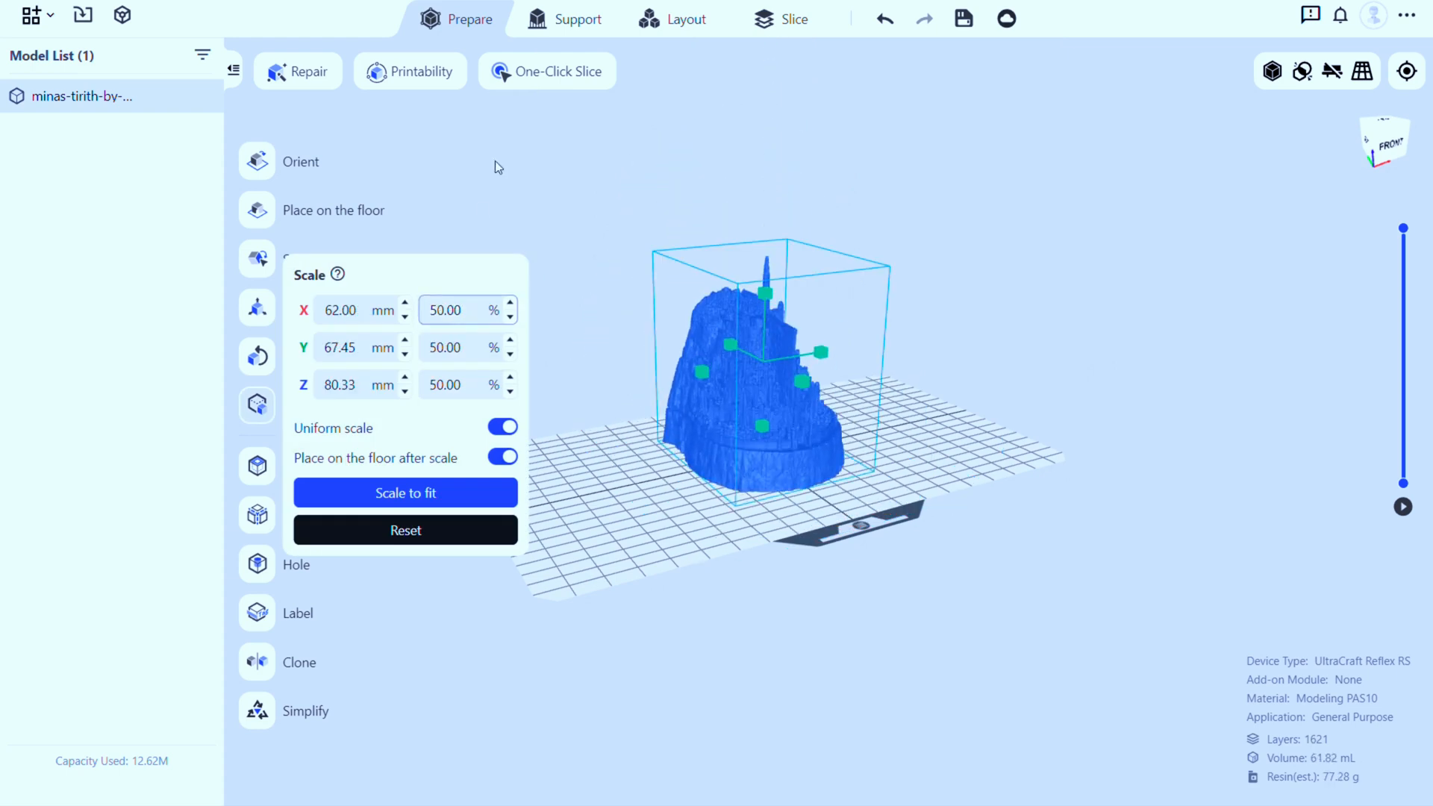
{"action": "left_click", "coordinate": [583, 135]}
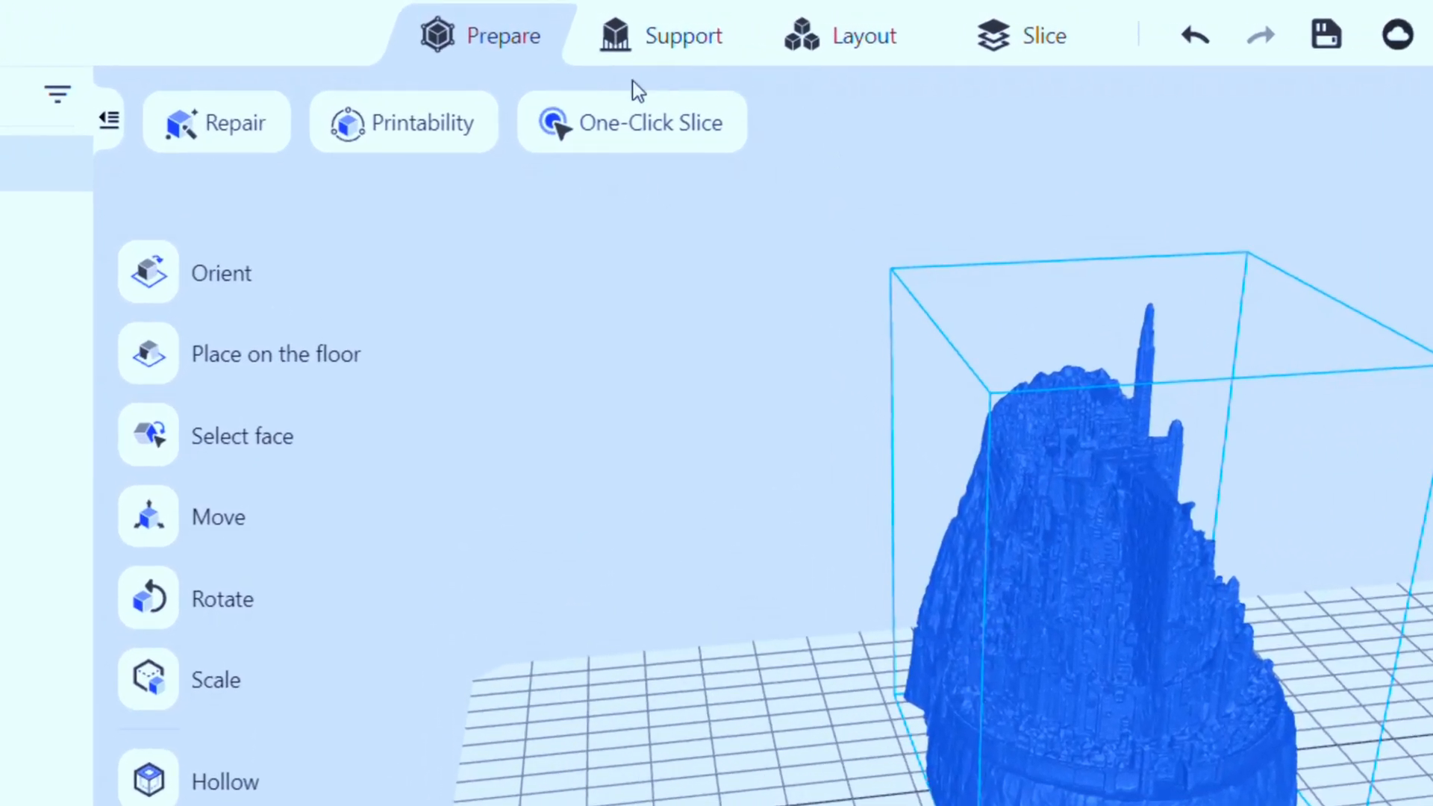
Start a one-click slice named MinasTirith with 'Send to printer after slicing' turned off
{"action": "left_click", "coordinate": [641, 135]}
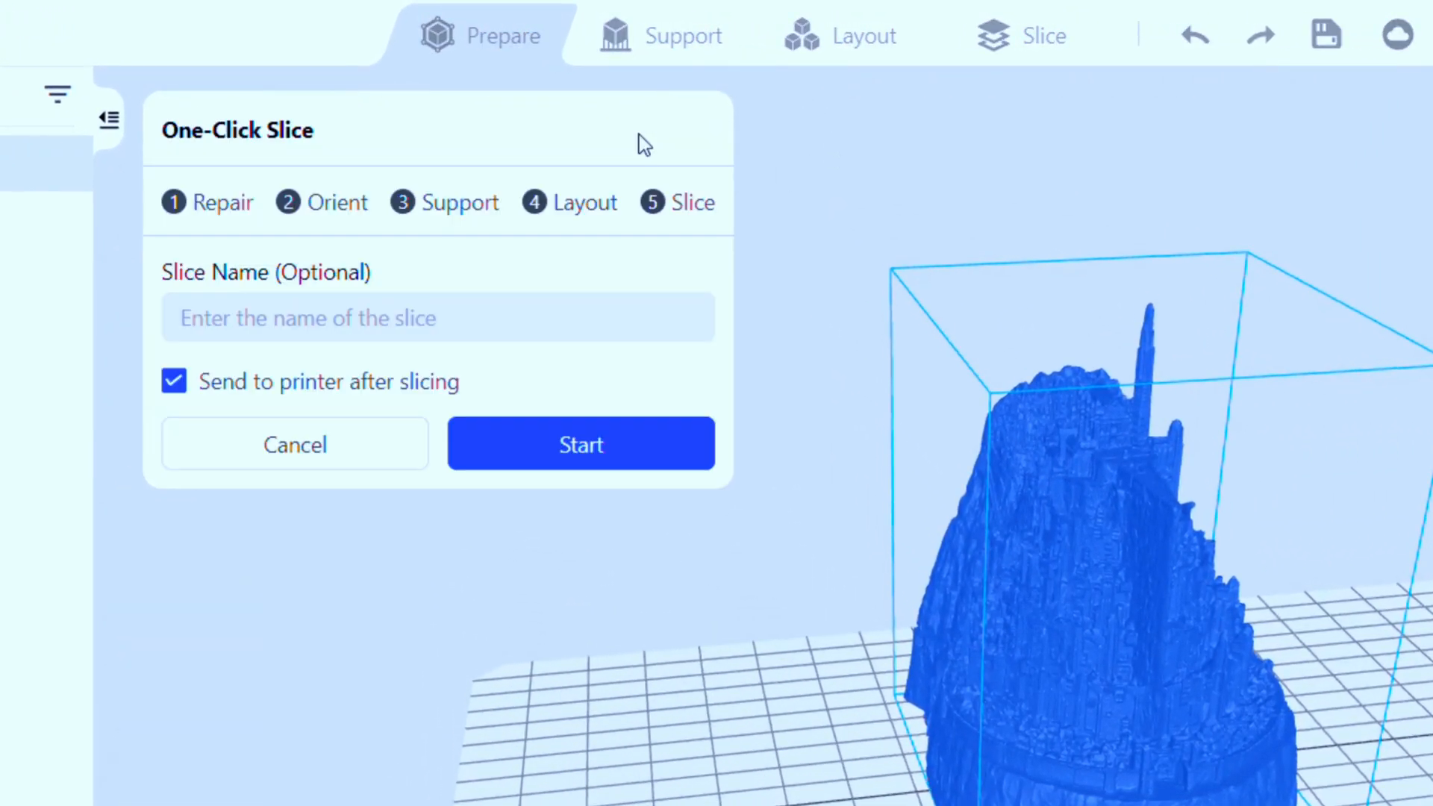
{"action": "left_click", "coordinate": [174, 382]}
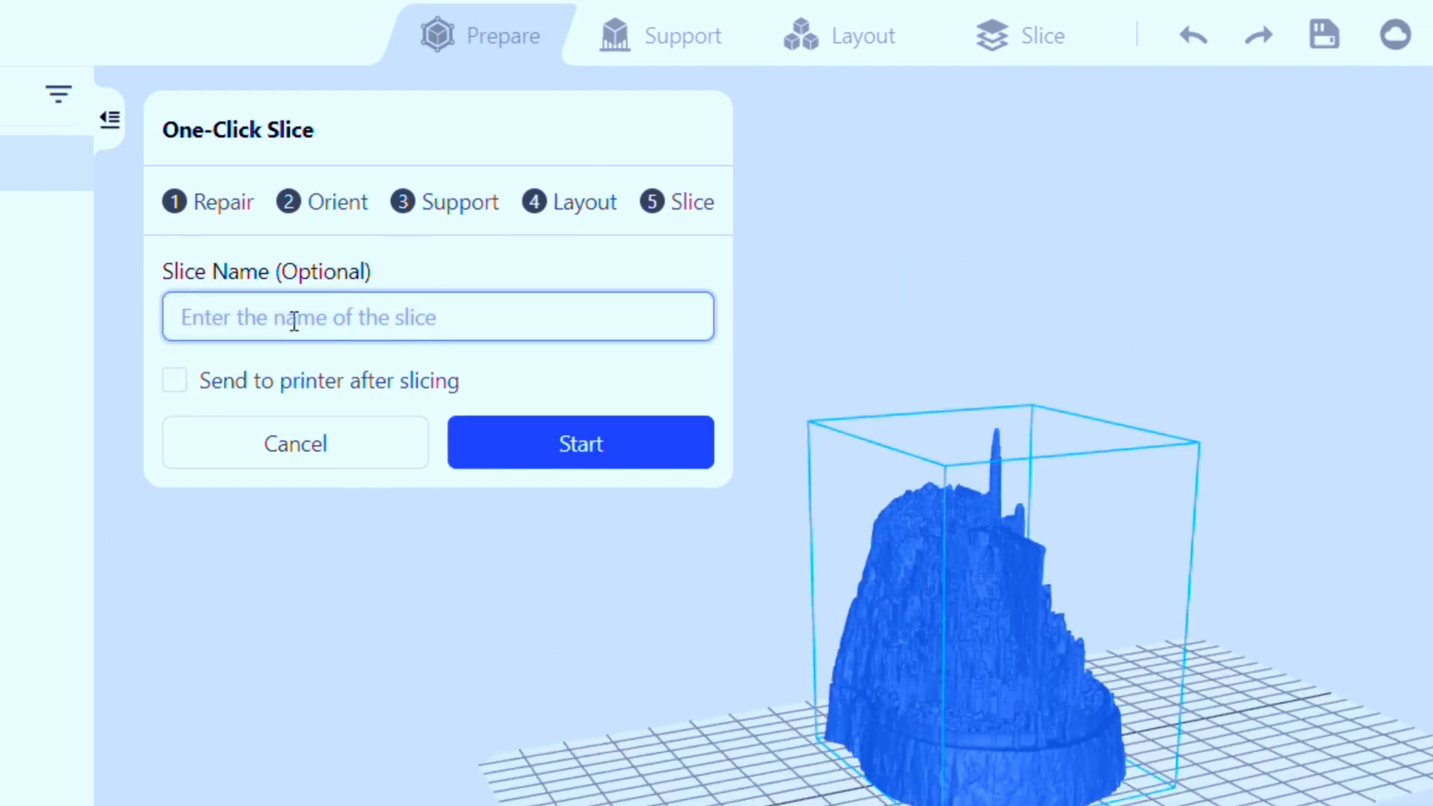
{"action": "type", "text": "MinasTir"}
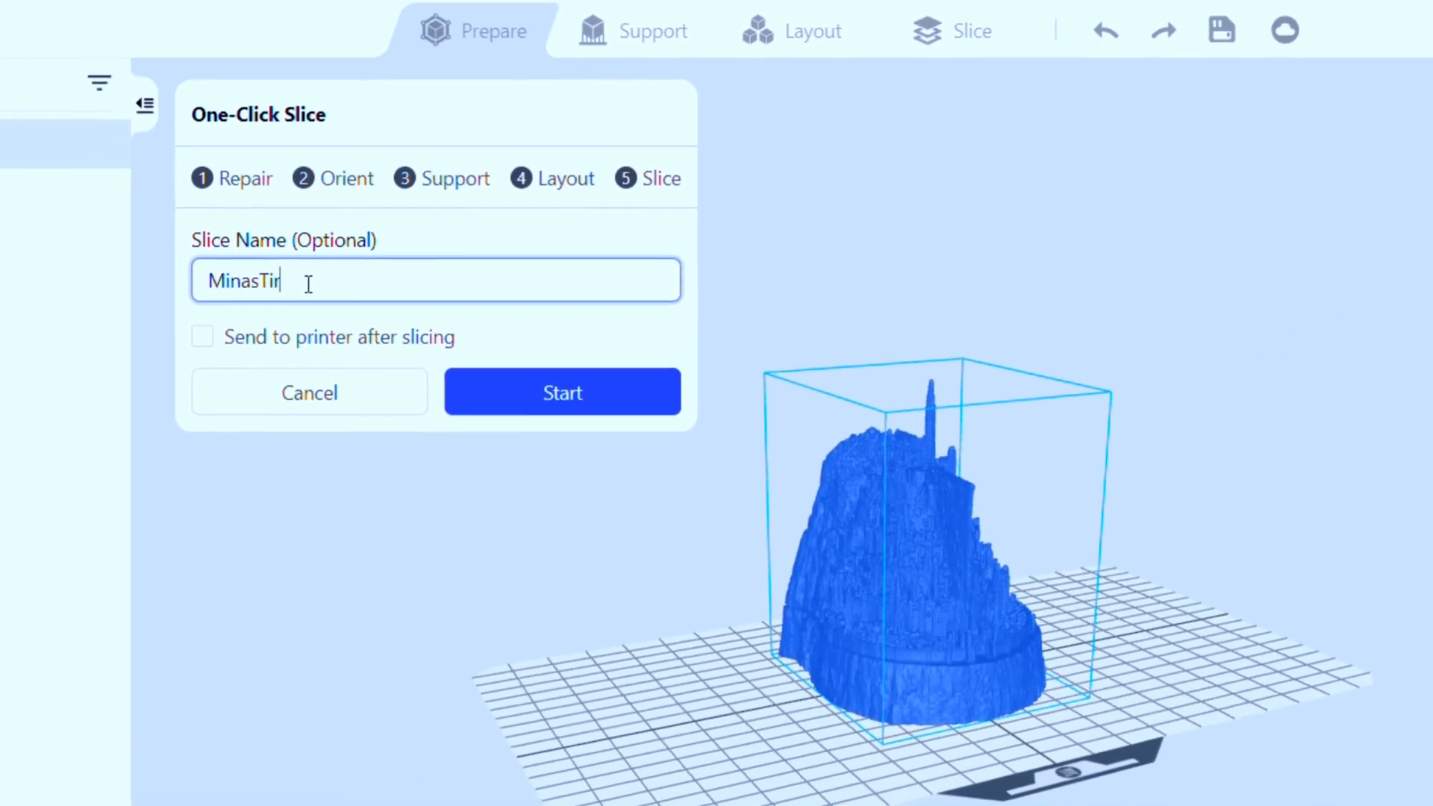
{"action": "type", "text": "ith"}
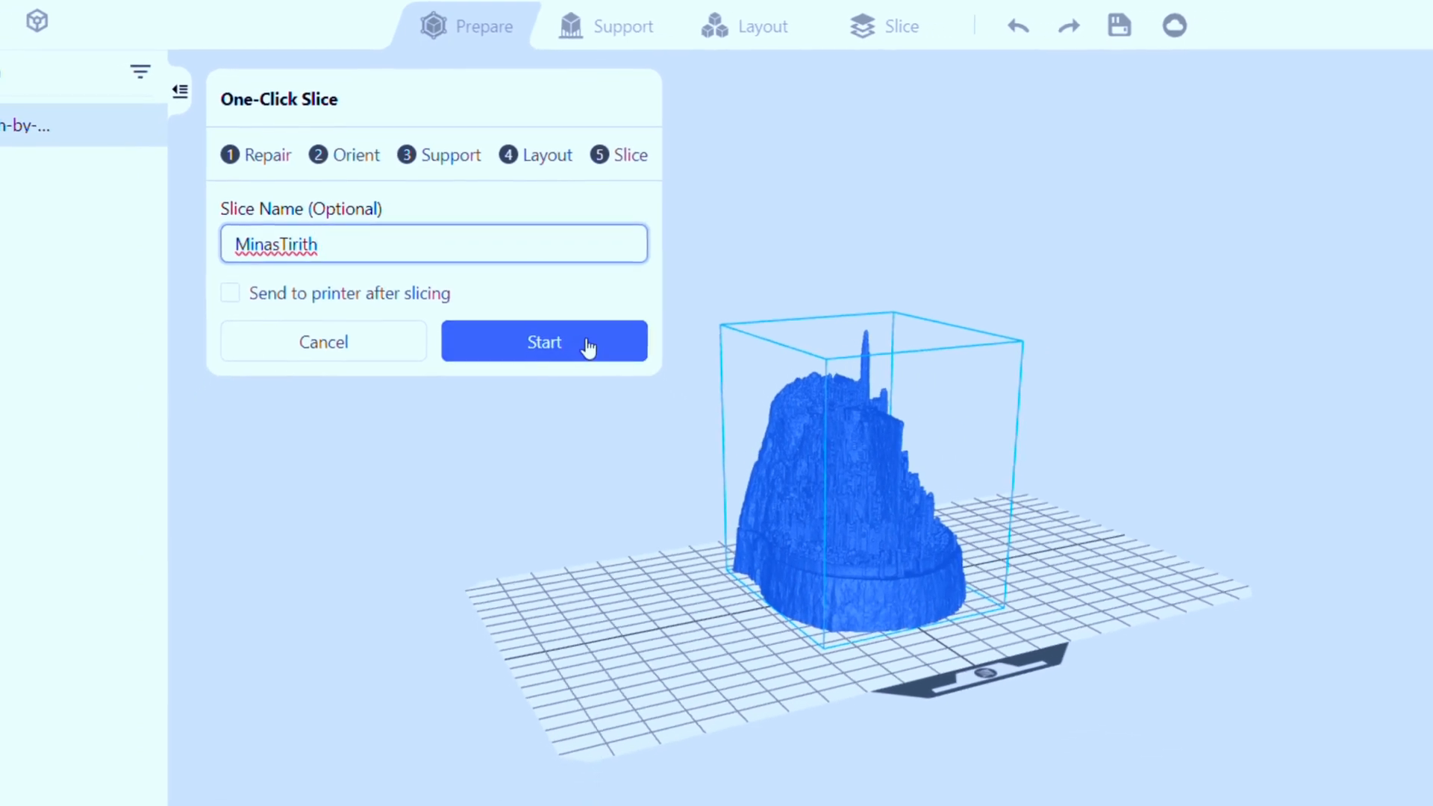
{"action": "left_click", "coordinate": [560, 342]}
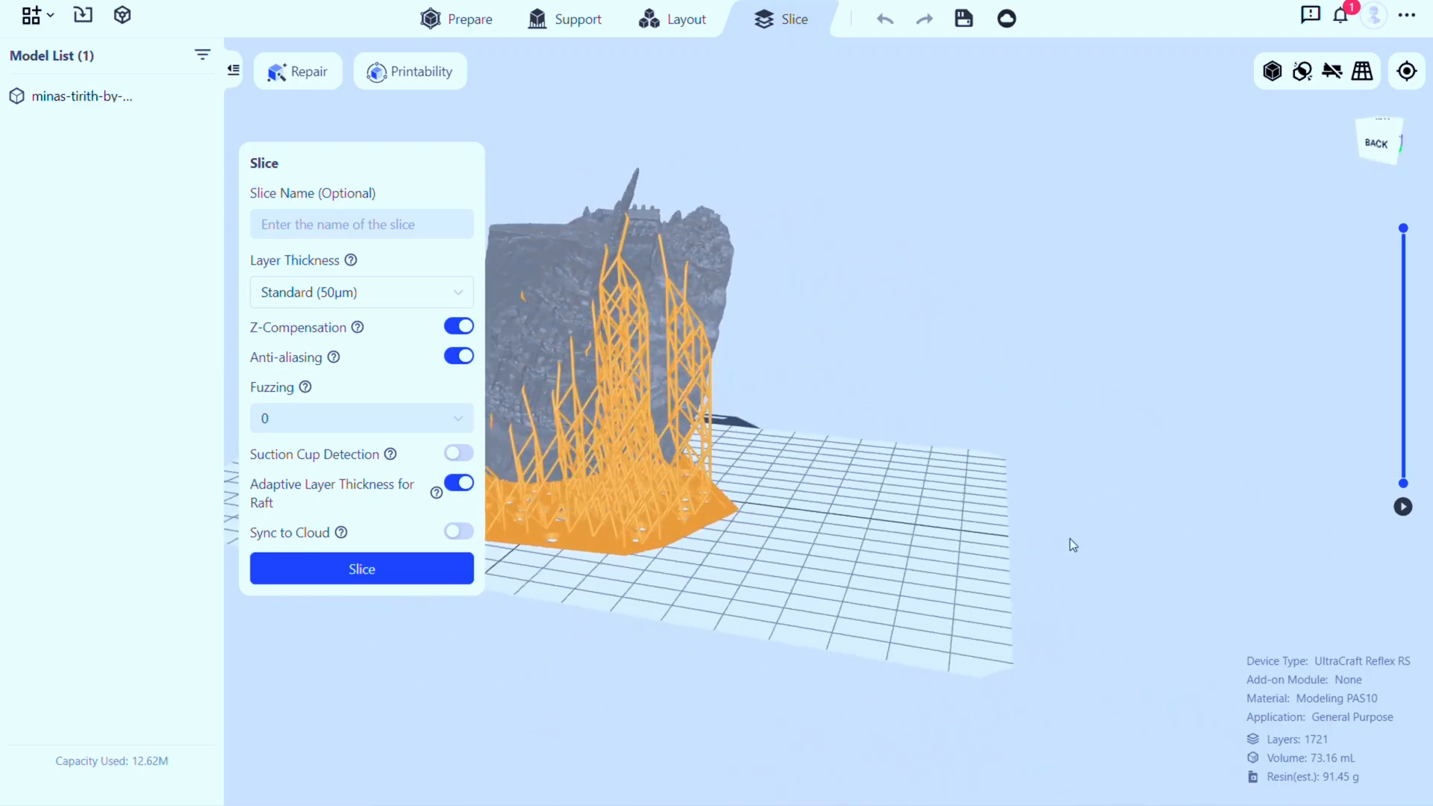
Orbit the sliced model to inspect the supports from below
{"action": "mouse_move", "coordinate": [1234, 515]}
{"action": "left_mouse_down"}
{"action": "mouse_move", "coordinate": [1335, 432]}
{"action": "mouse_move", "coordinate": [762, 562]}
{"action": "left_mouse_up"}
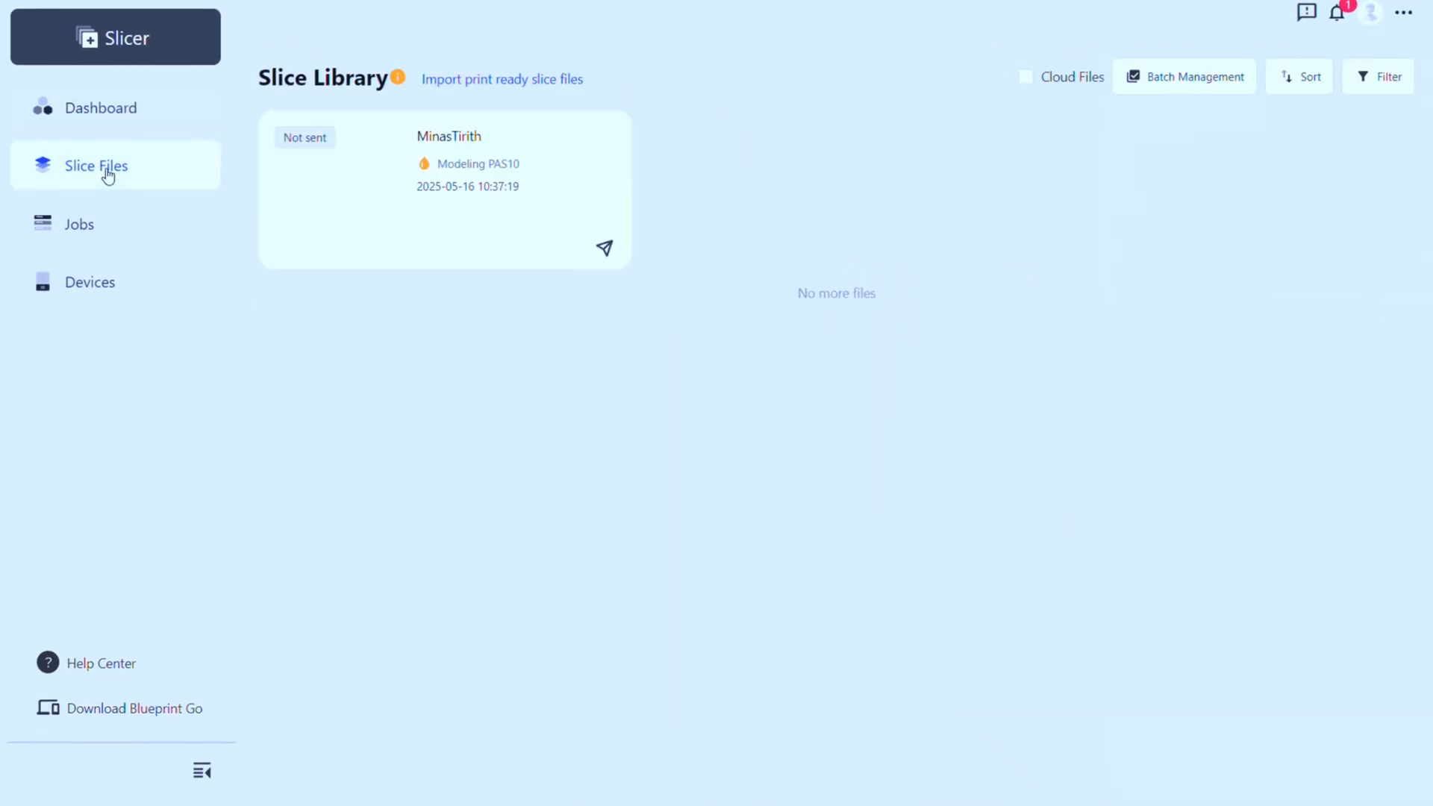
Send the MinasTirith slice via LAN to the RS / RS Turbo F086 printer and start the print
{"action": "left_click", "coordinate": [508, 176]}
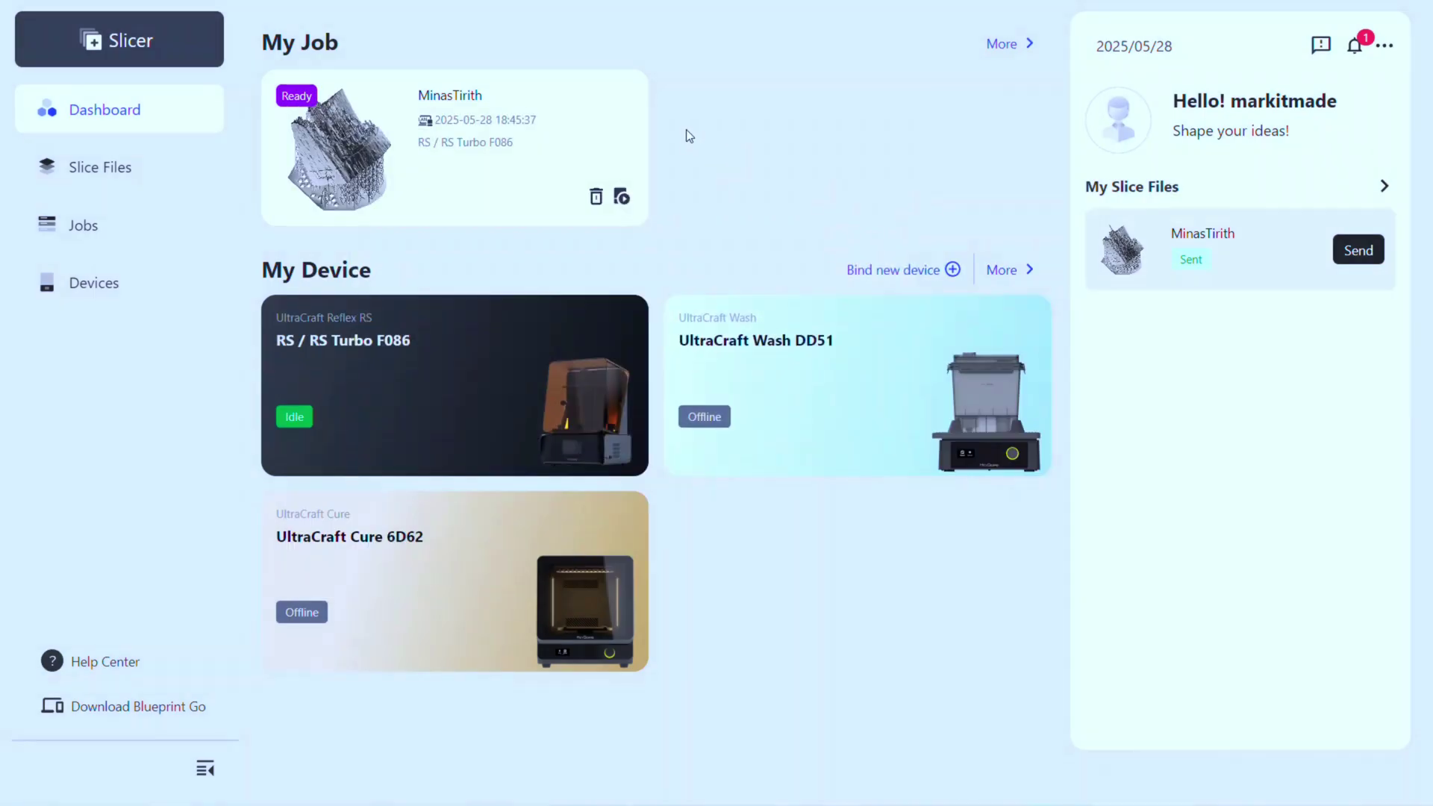
{"action": "left_click", "coordinate": [439, 139]}
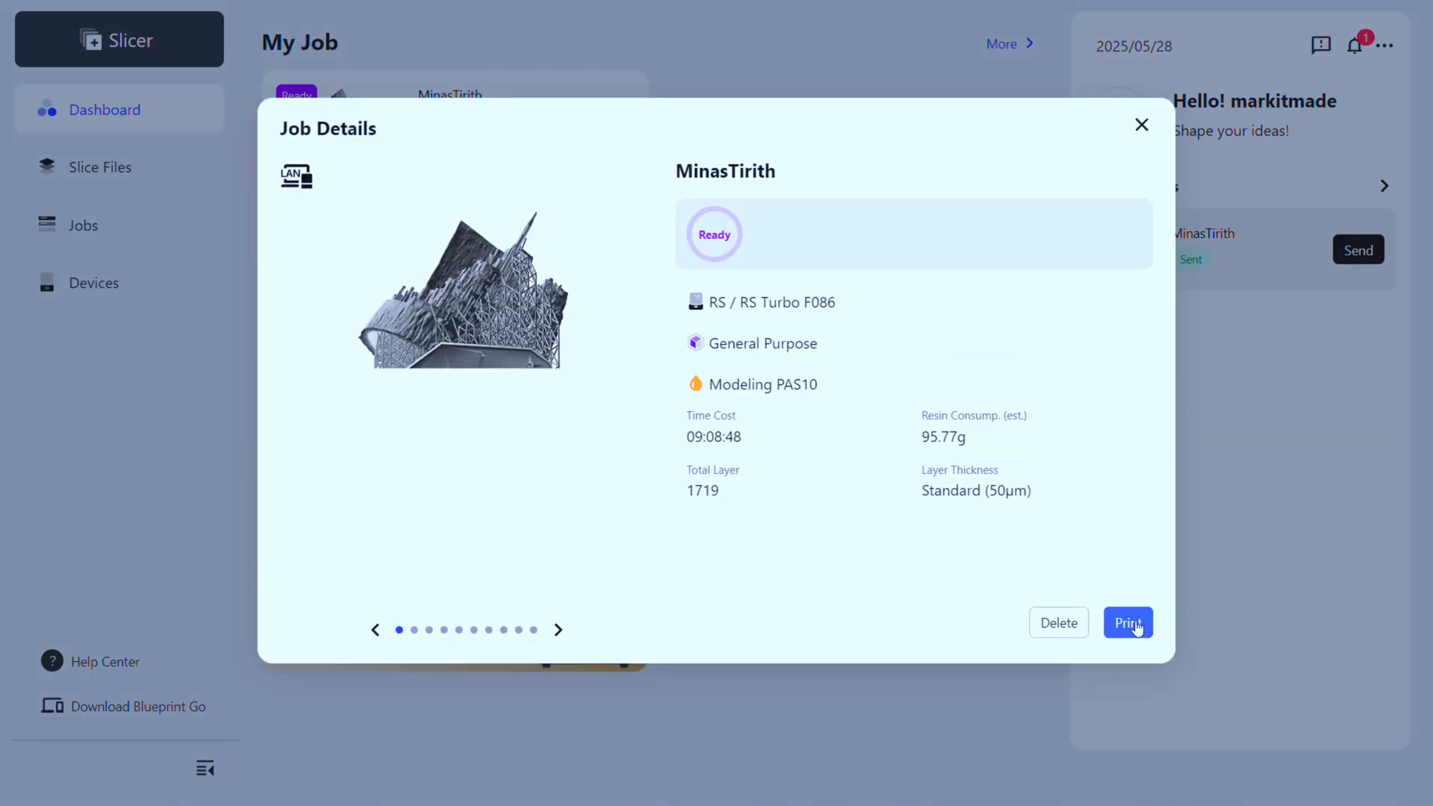
{"action": "left_click", "coordinate": [1137, 628]}
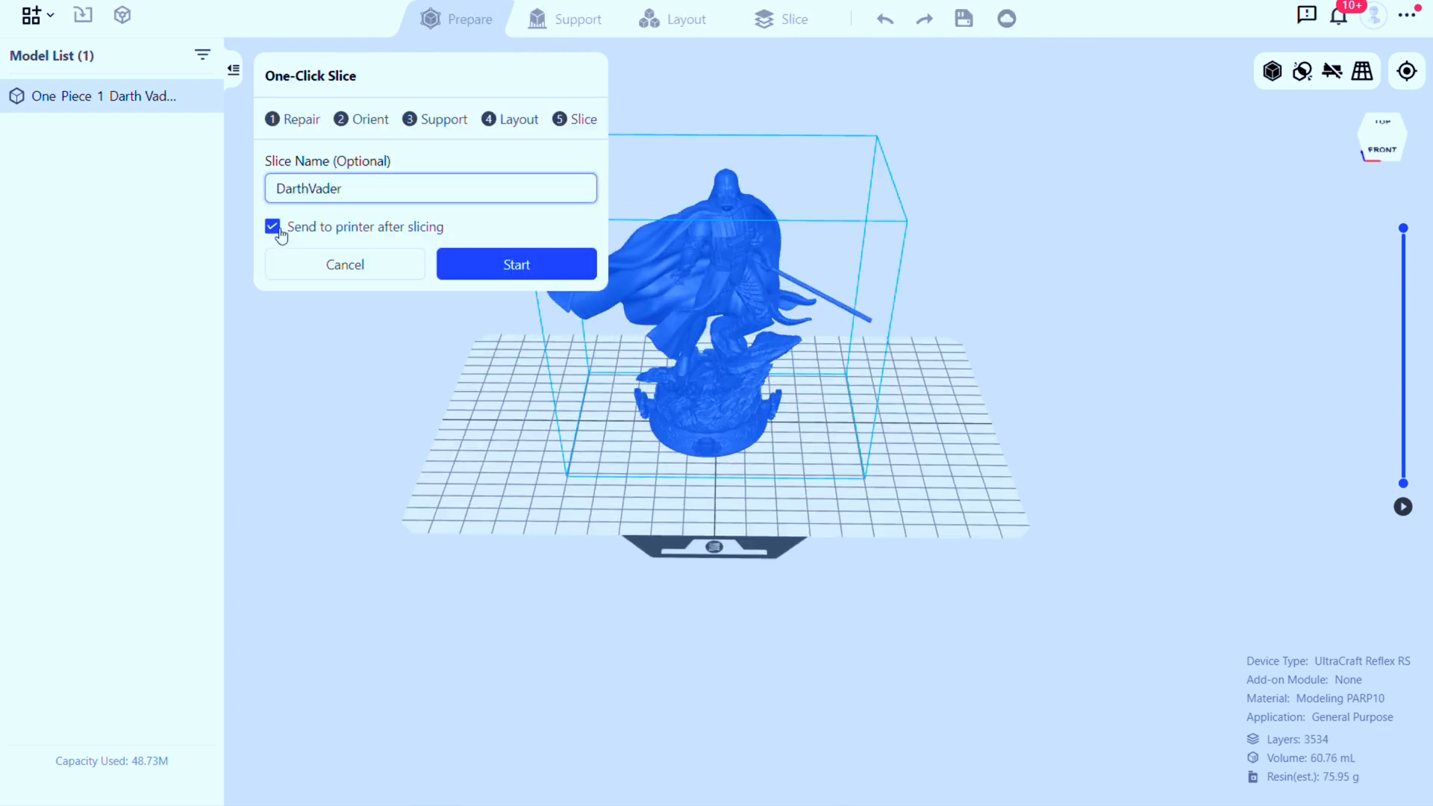
Run the one-click slice of the Darth Vader figure and send the DarthVader slice via LAN
{"action": "left_click", "coordinate": [516, 265]}
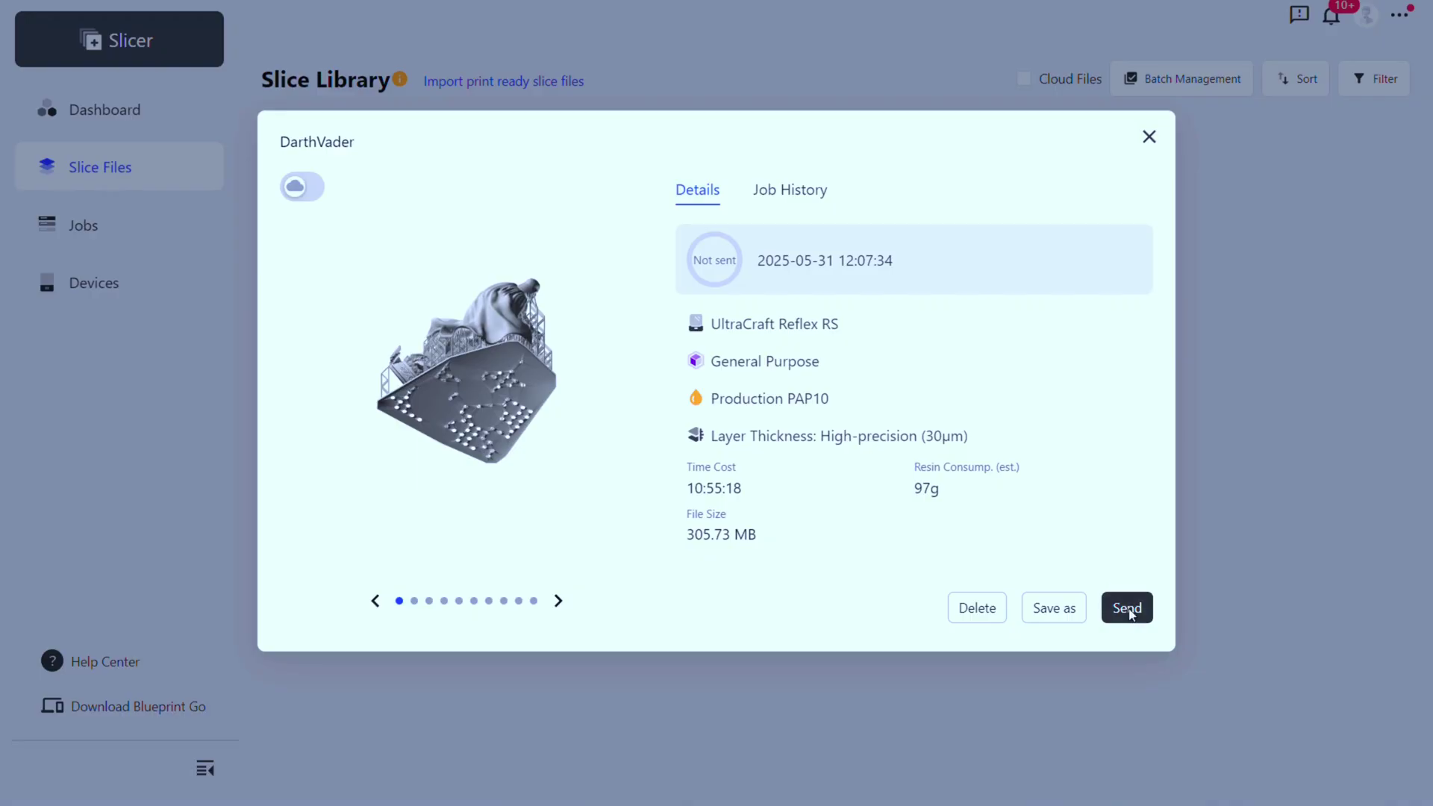
{"action": "left_click", "coordinate": [1126, 606]}
{"action": "left_click", "coordinate": [906, 390]}
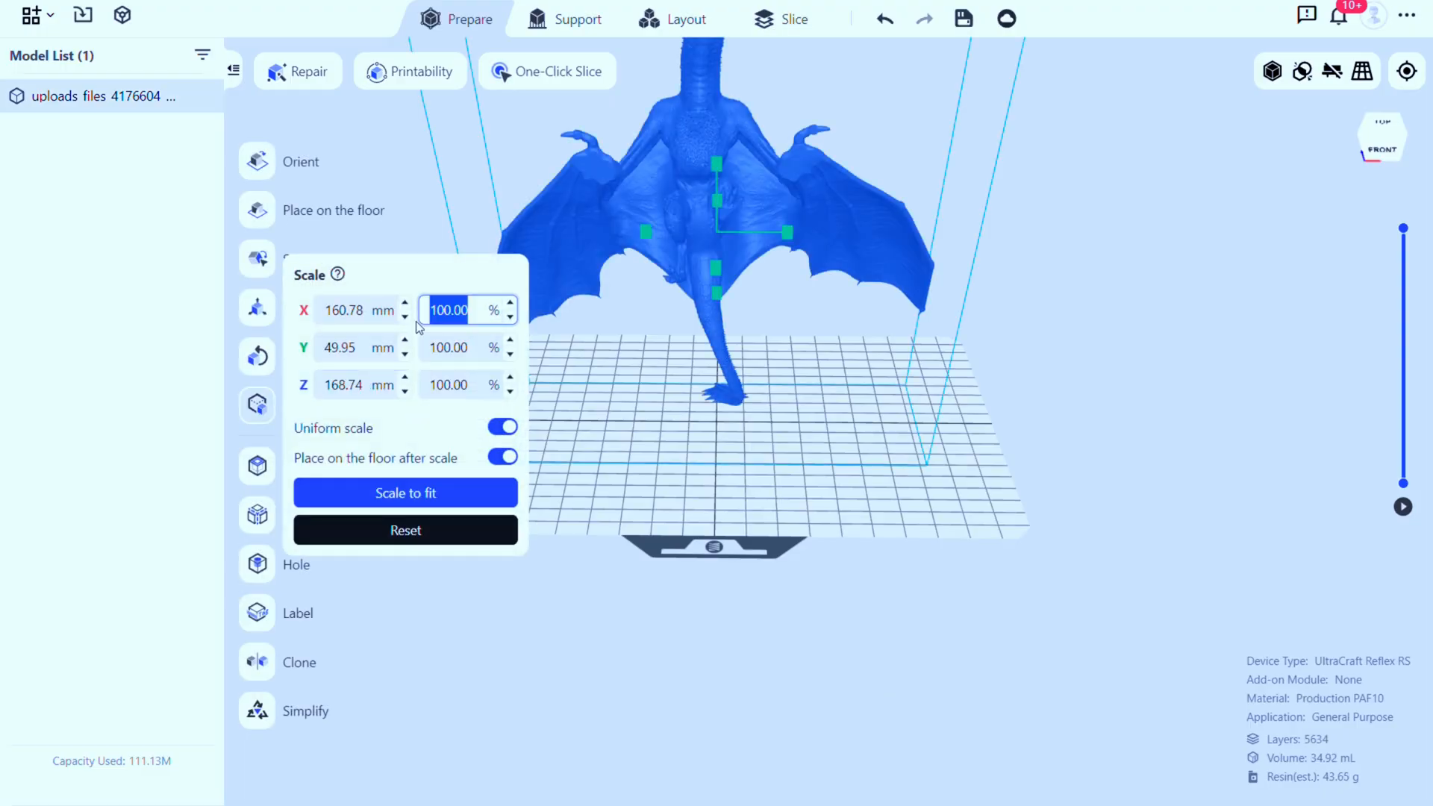
{"action": "type", "text": "75"}
Apply the 75% scale to the dragon, one-click slice it, and send Dragon1 via LAN
{"action": "key", "text": "Return"}
{"action": "left_click_drag", "start_coordinate": [785, 335], "coordinate": [1096, 315]}
{"action": "left_click", "coordinate": [548, 70]}
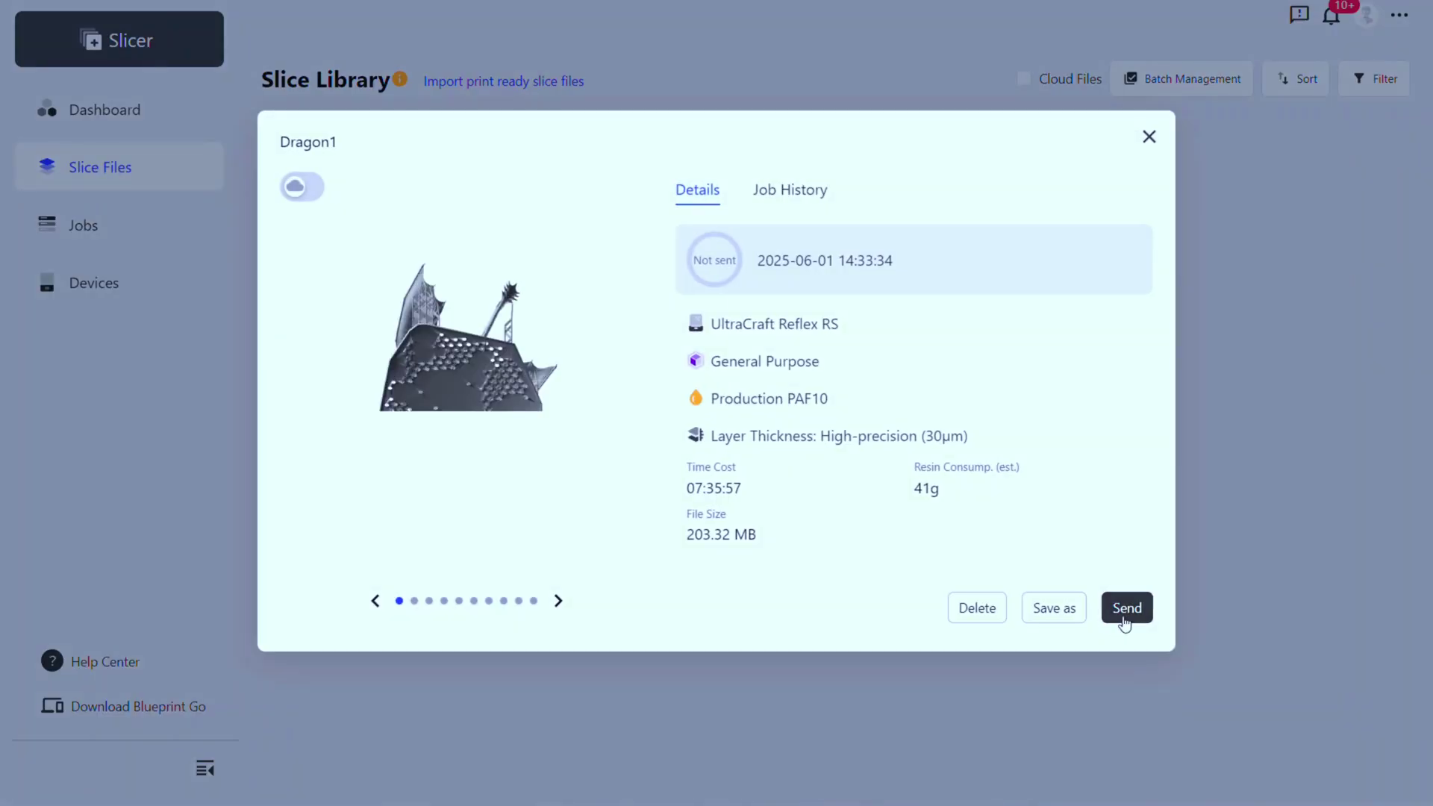
{"action": "left_click", "coordinate": [1123, 612]}
{"action": "left_click", "coordinate": [934, 388]}
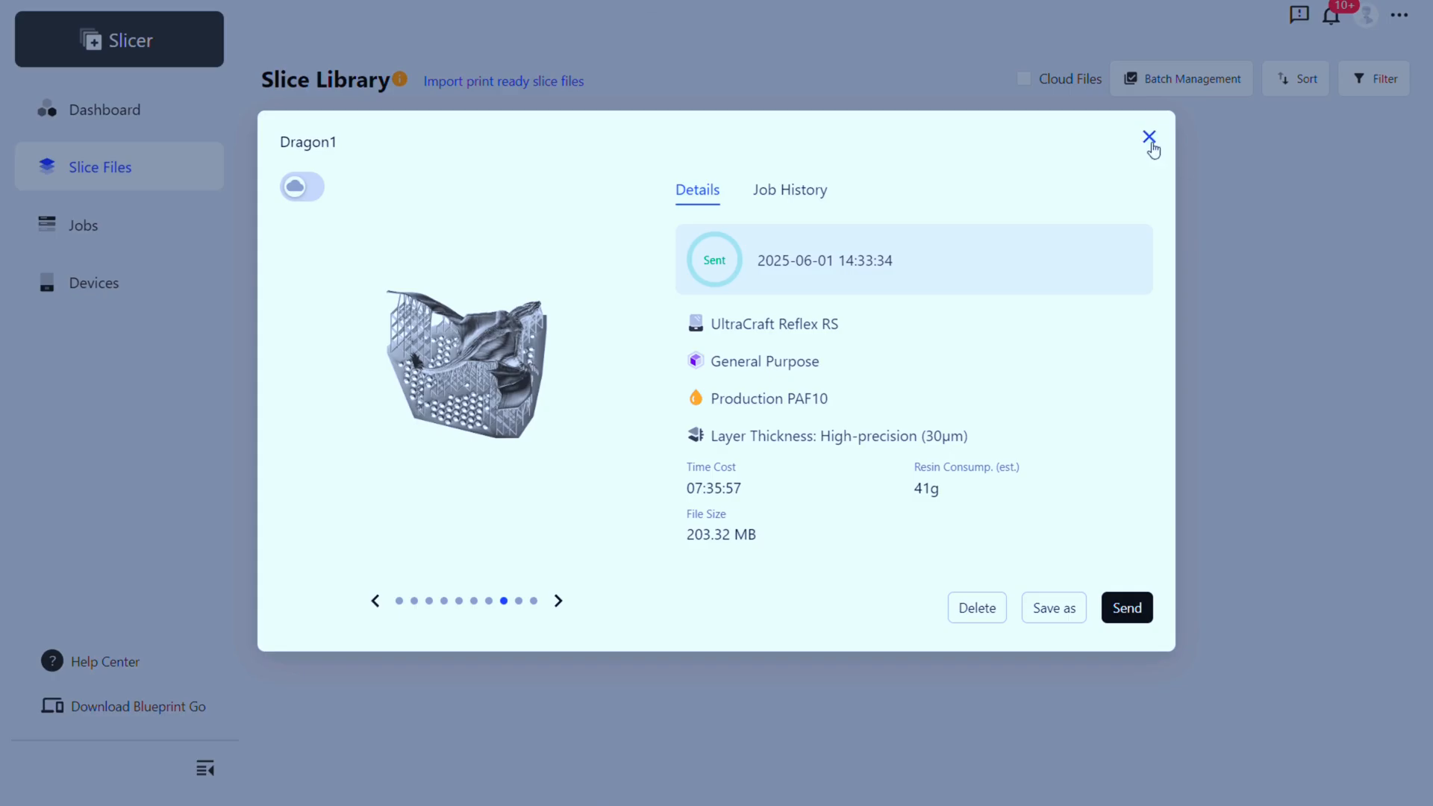